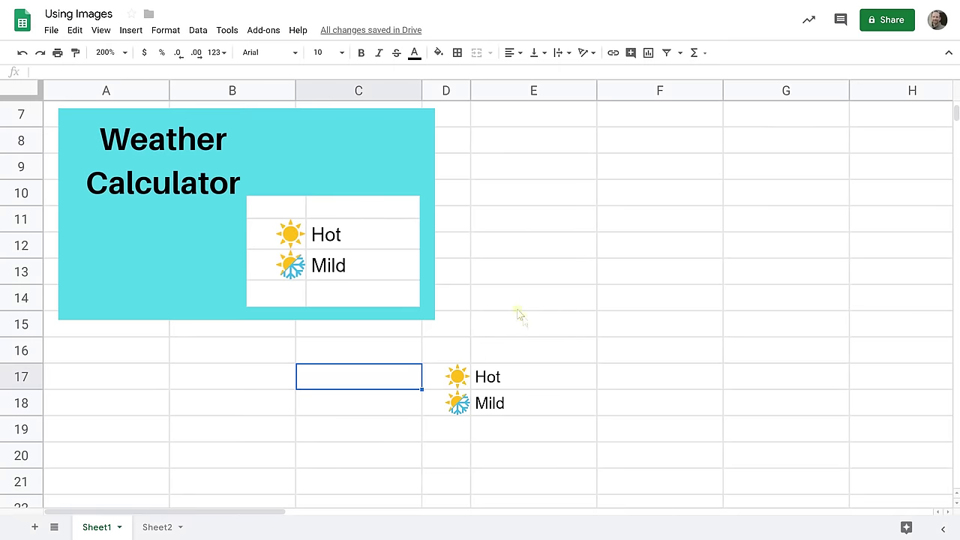
pyautogui.click(418, 196)
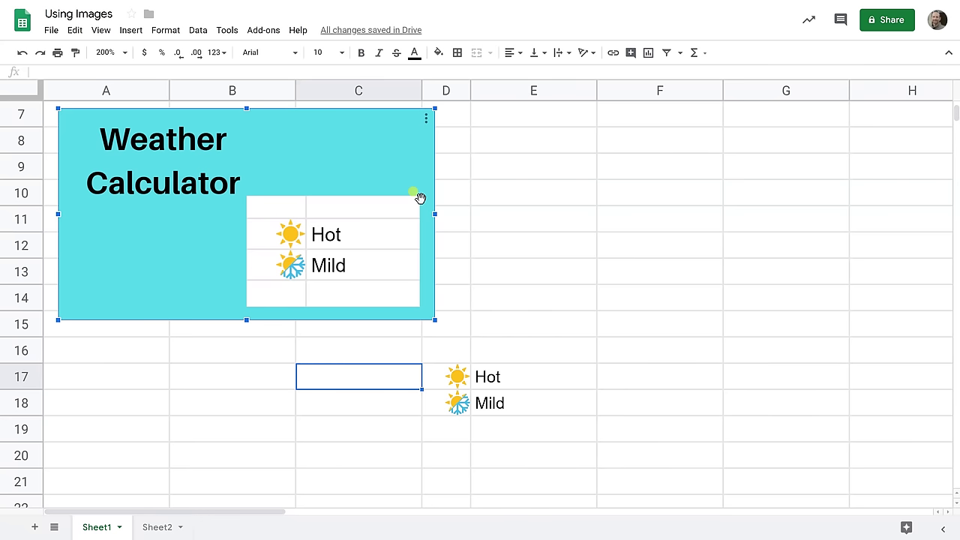
pyautogui.click(522, 197)
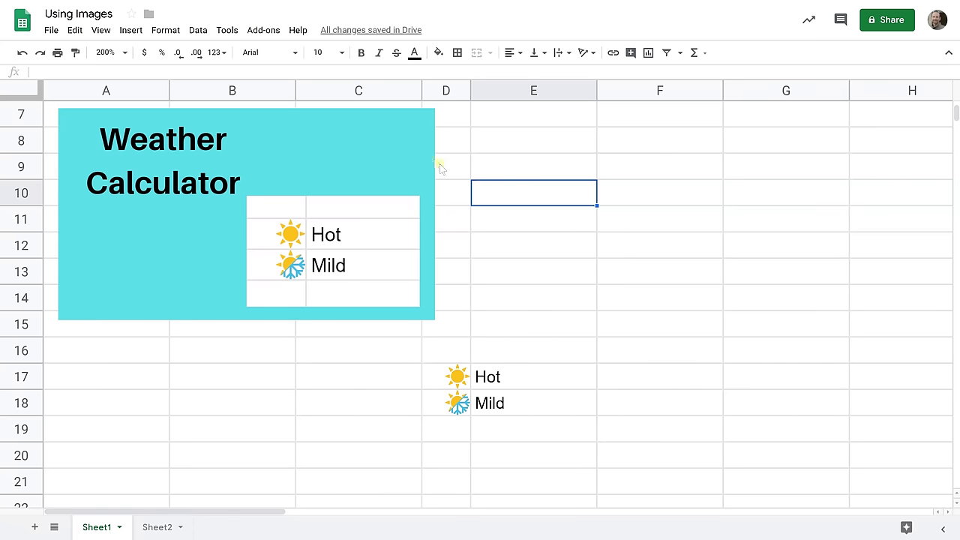
pyautogui.click(403, 163)
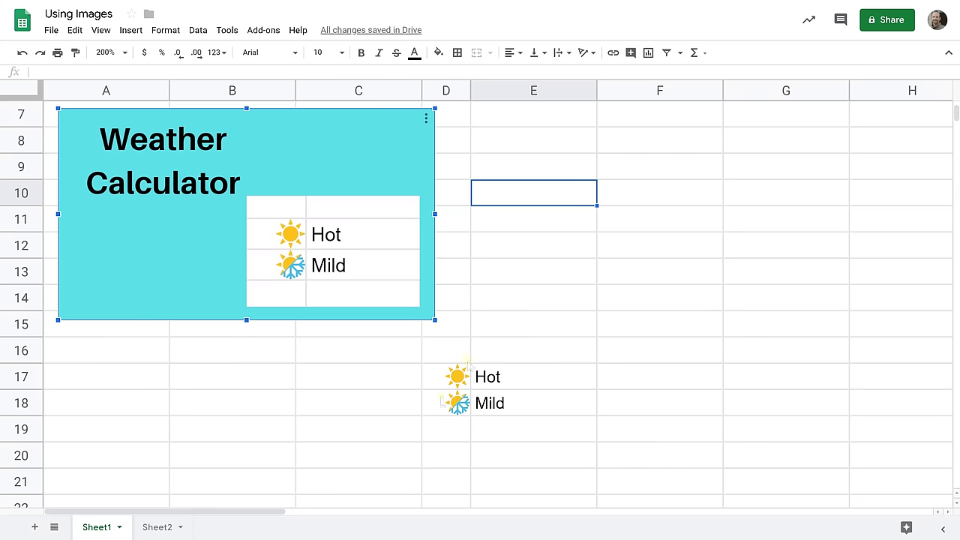
pyautogui.click(449, 385)
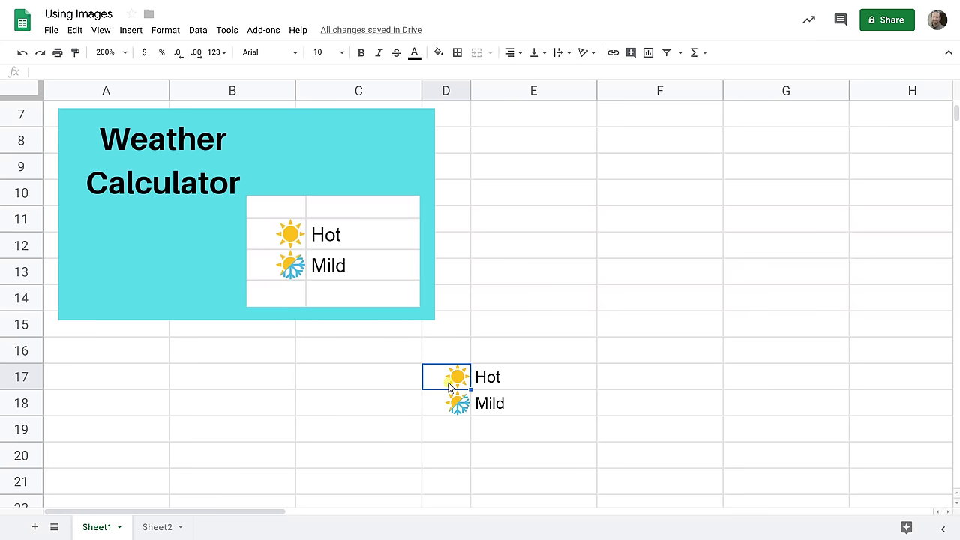
pyautogui.click(491, 345)
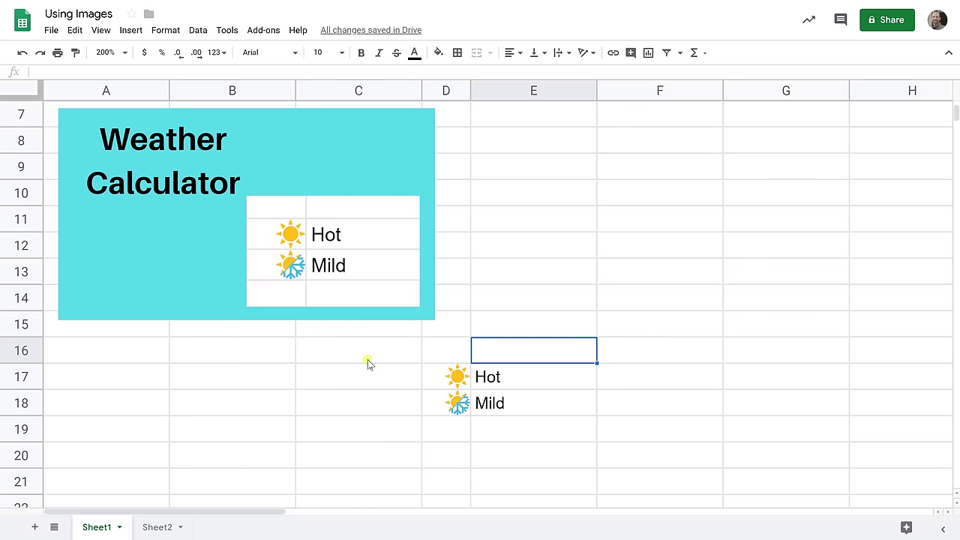
# Step: On Sheet2, insert the recent Google Drive image with the Weather Calculator banner as an image over the cells
pyautogui.click(155, 527)
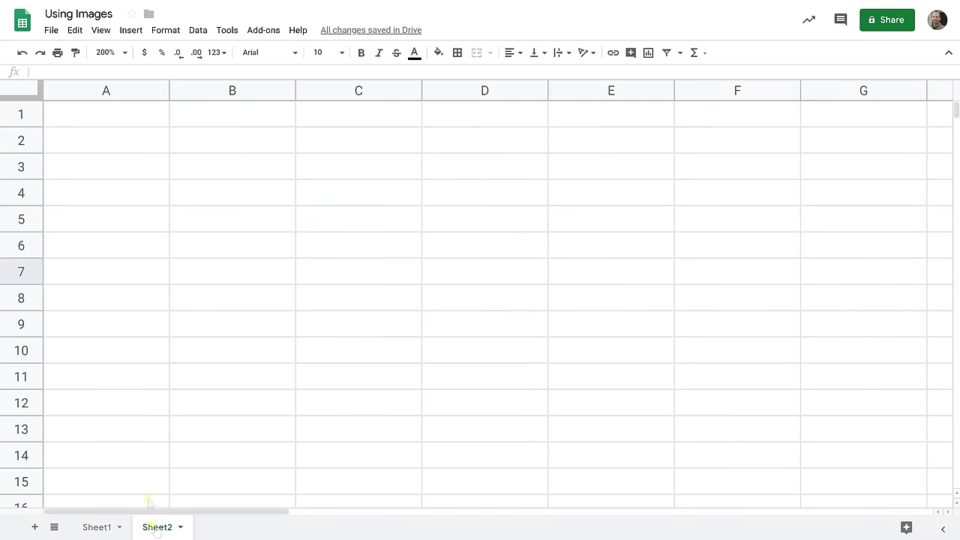
pyautogui.click(177, 149)
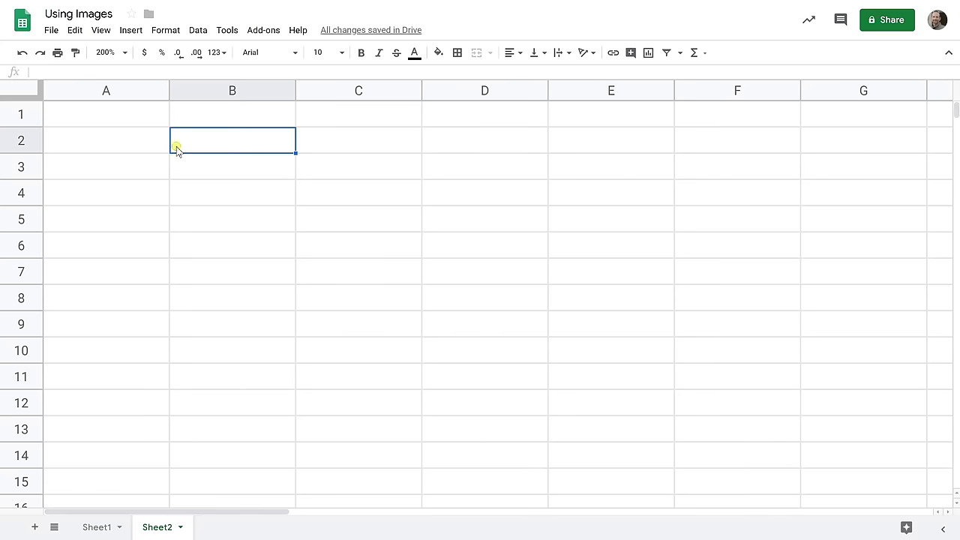
pyautogui.click(139, 33)
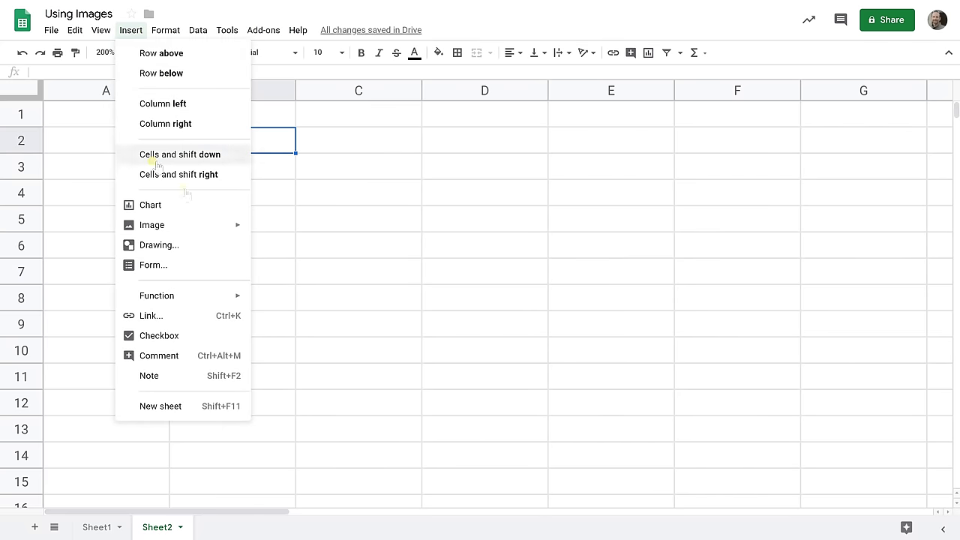
pyautogui.moveTo(215, 236)
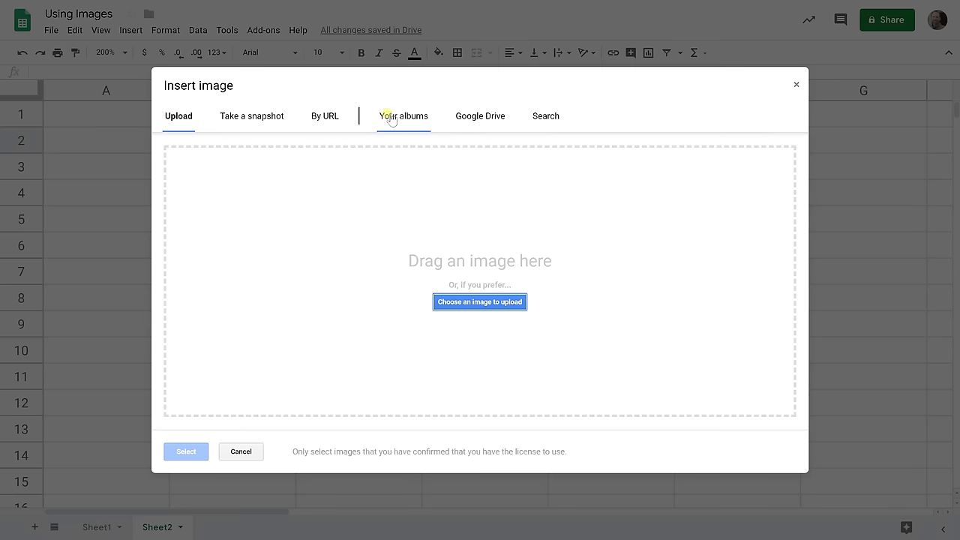
pyautogui.click(468, 121)
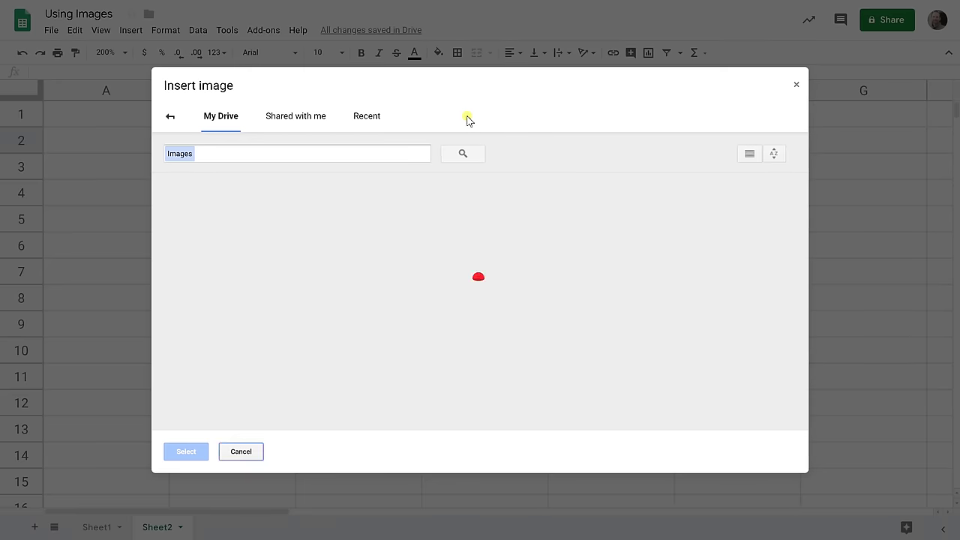
pyautogui.click(374, 124)
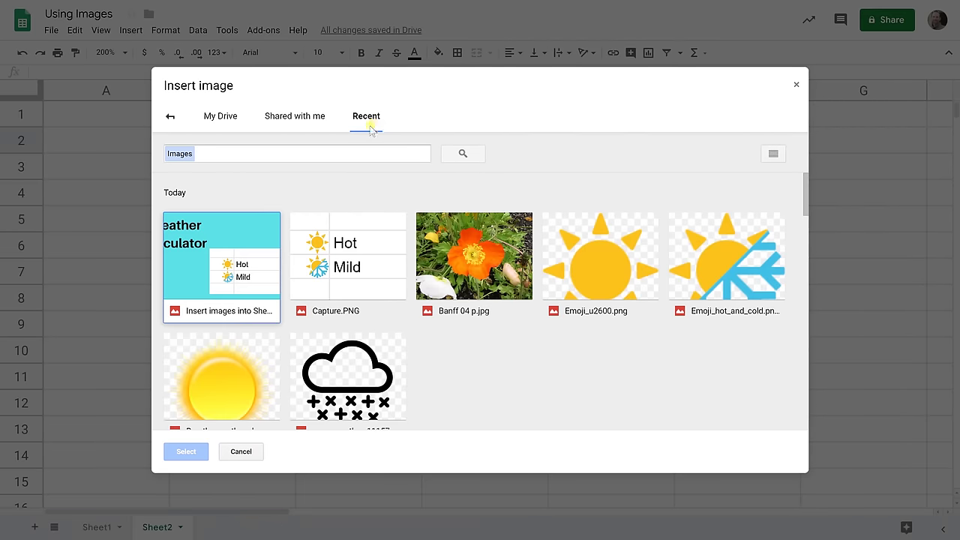
pyautogui.click(255, 222)
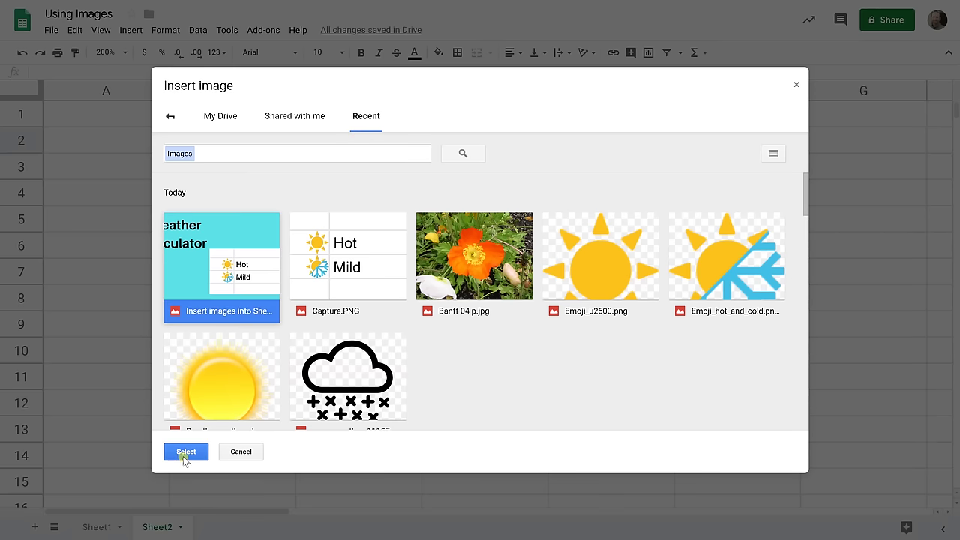
pyautogui.click(184, 453)
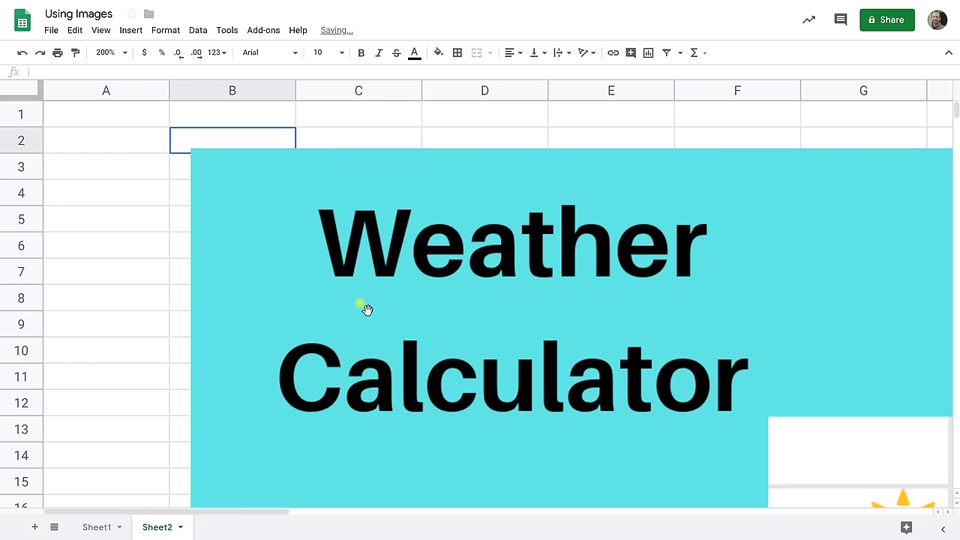
# Step: Shrink the Weather Calculator banner and place it over columns A to C, spanning about rows 1 to 6
pyautogui.click(365, 308)
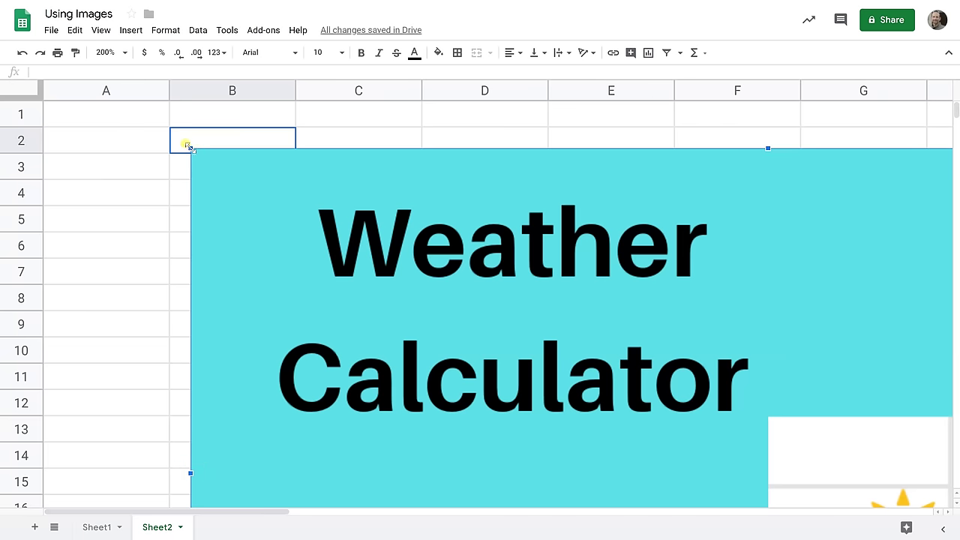
pyautogui.moveTo(190, 147); pyautogui.dragTo(700, 428)
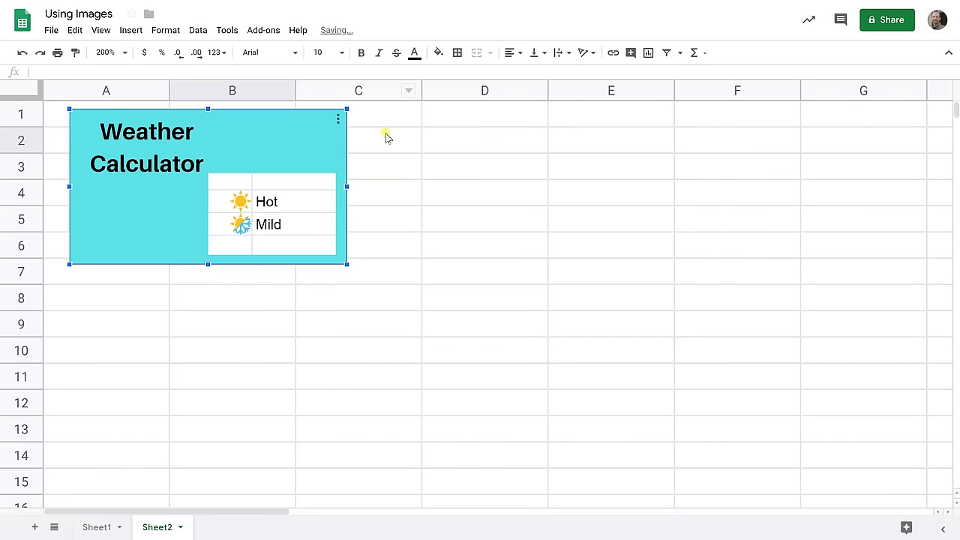
pyautogui.click(385, 137)
# Step: Give the banner image the alt text description "Weather Calculator Banner"
pyautogui.click(250, 144)
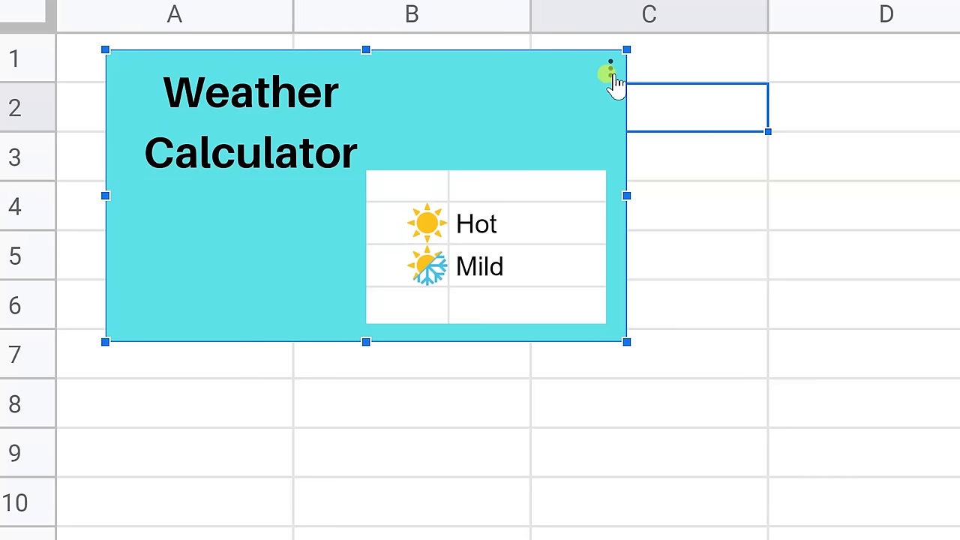
pyautogui.click(611, 72)
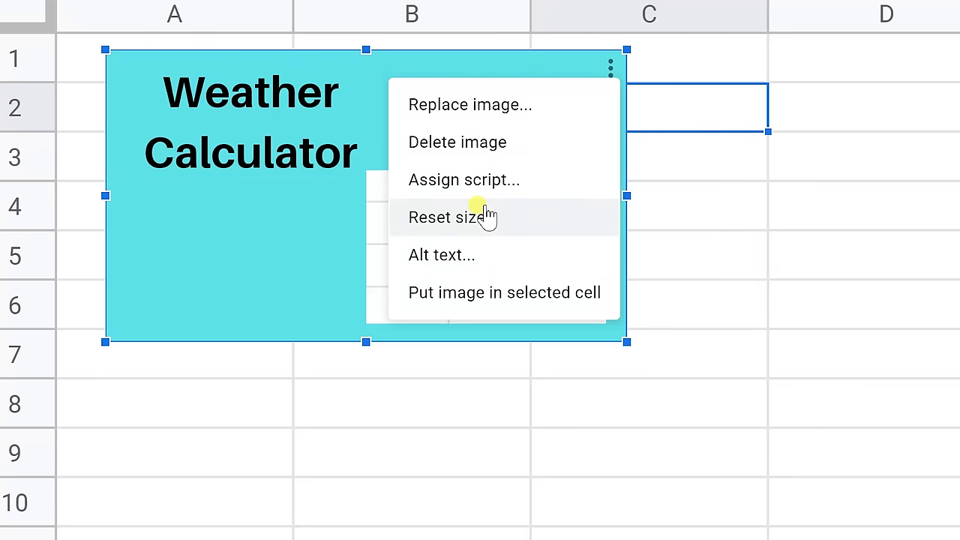
pyautogui.click(465, 259)
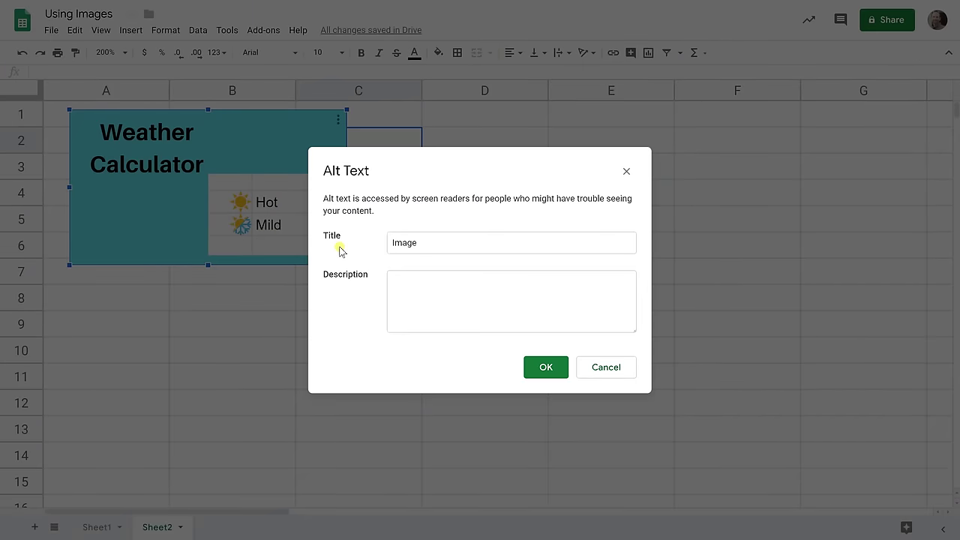
pyautogui.click(425, 293)
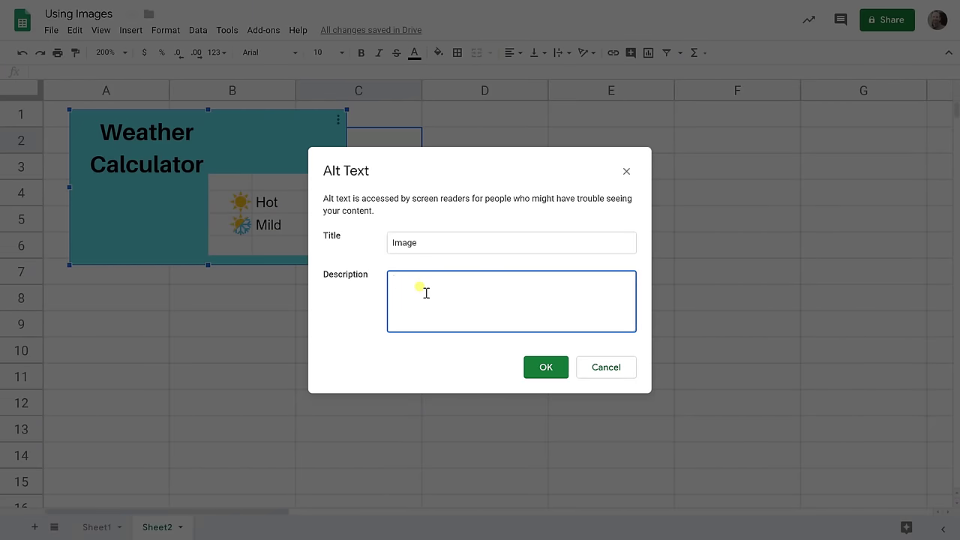
pyautogui.write('Weather Calculator Banner')
pyautogui.click(542, 368)
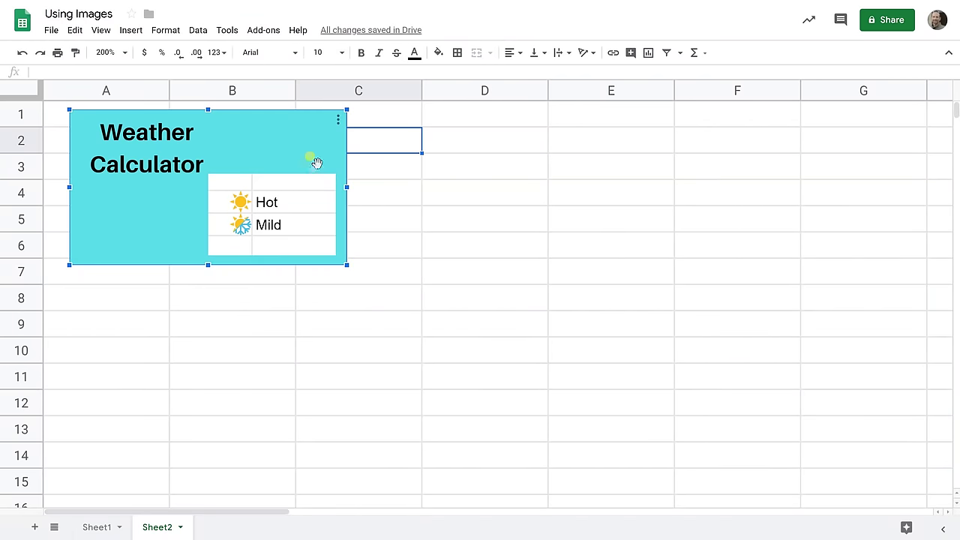
pyautogui.click(338, 124)
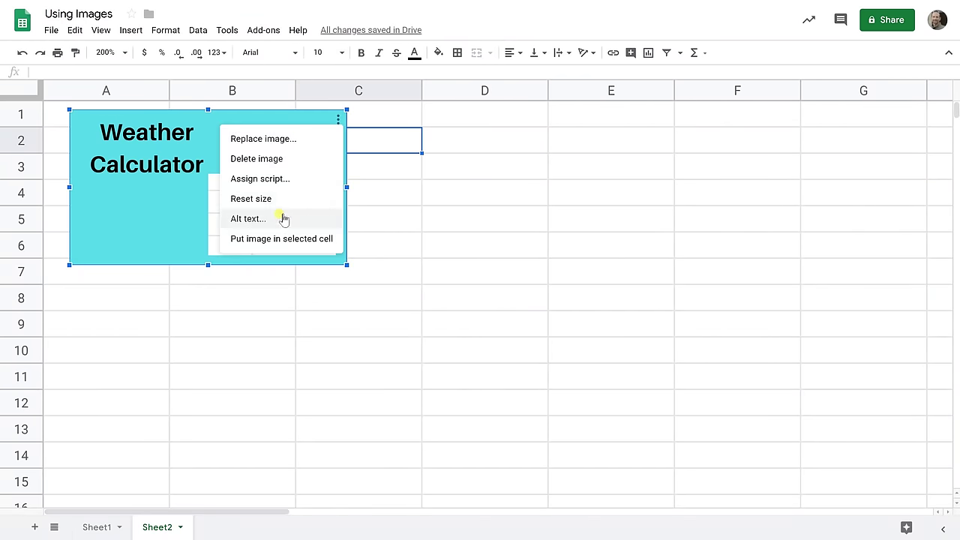
pyautogui.click(267, 244)
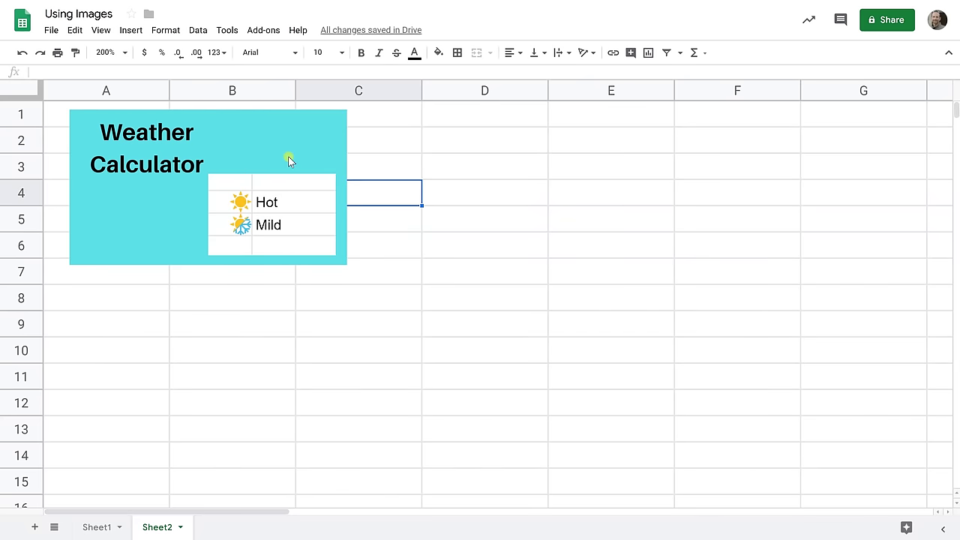
pyautogui.click(238, 235)
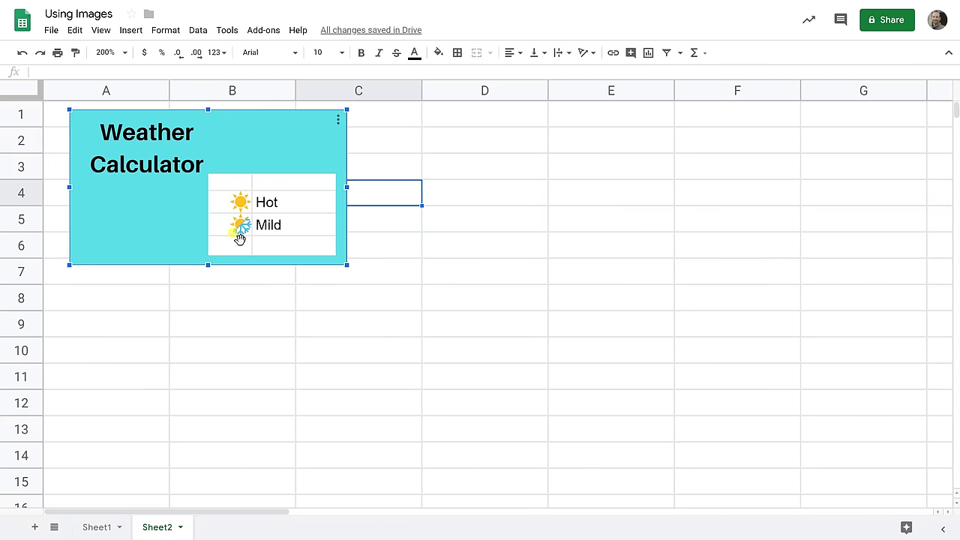
# Step: Insert the recent Google Drive image Emoji_u2600.png inside cell B8
pyautogui.click(209, 307)
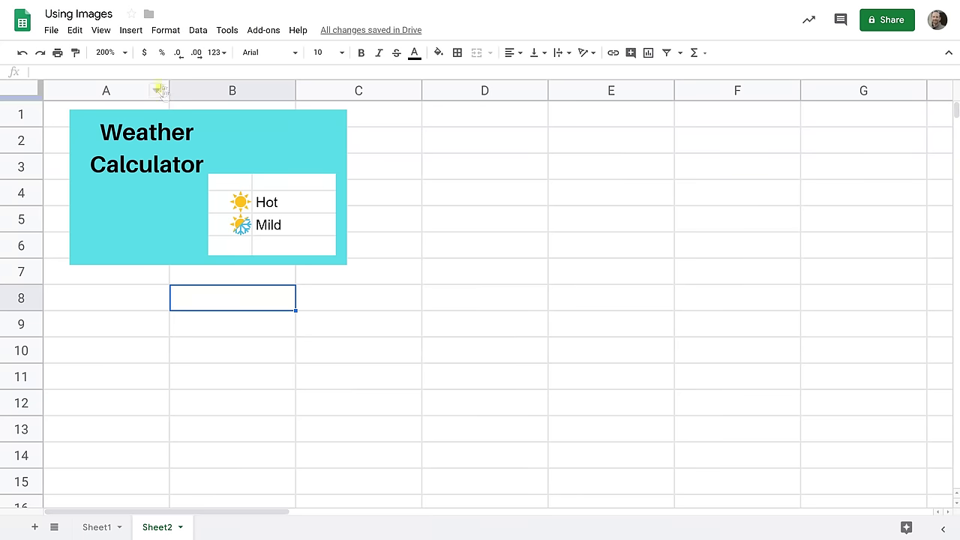
pyautogui.click(139, 30)
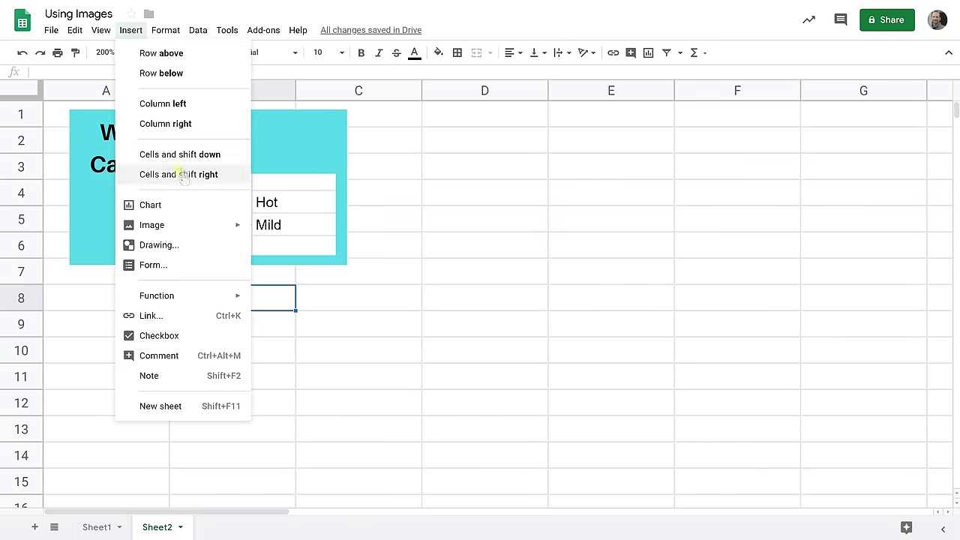
pyautogui.moveTo(235, 225)
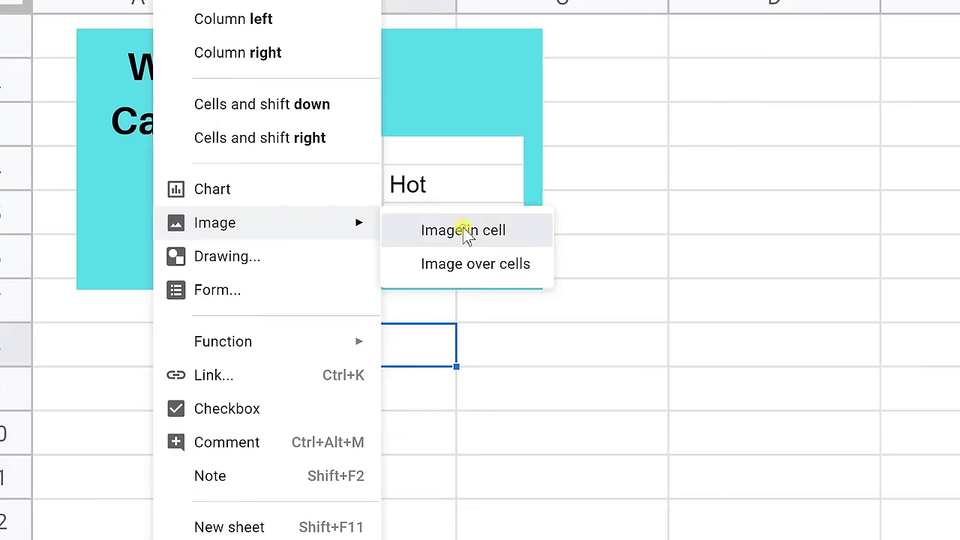
pyautogui.click(466, 234)
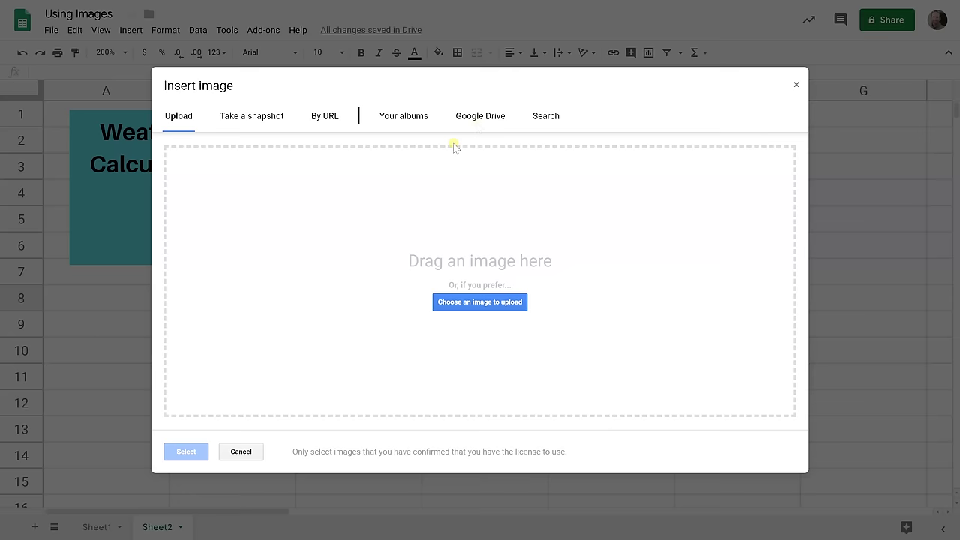
pyautogui.click(480, 118)
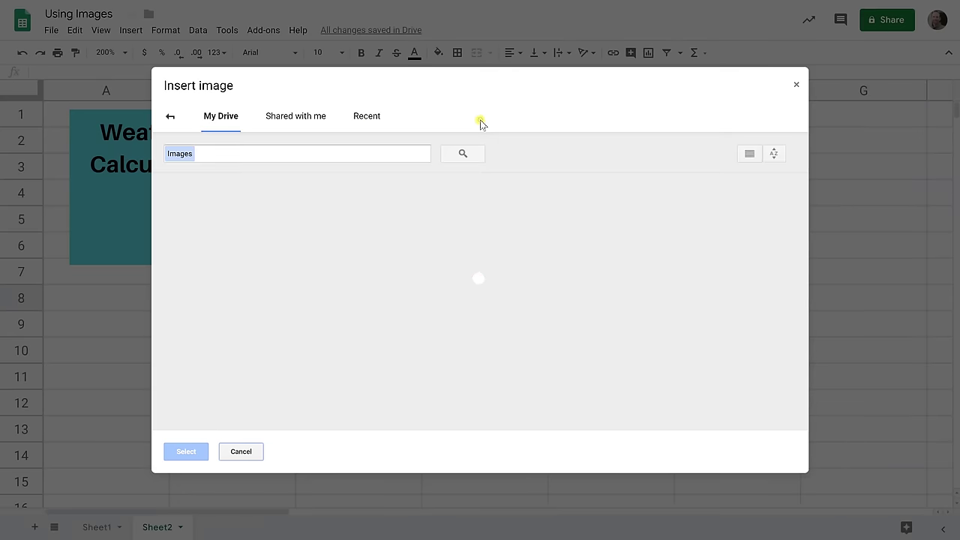
pyautogui.click(367, 125)
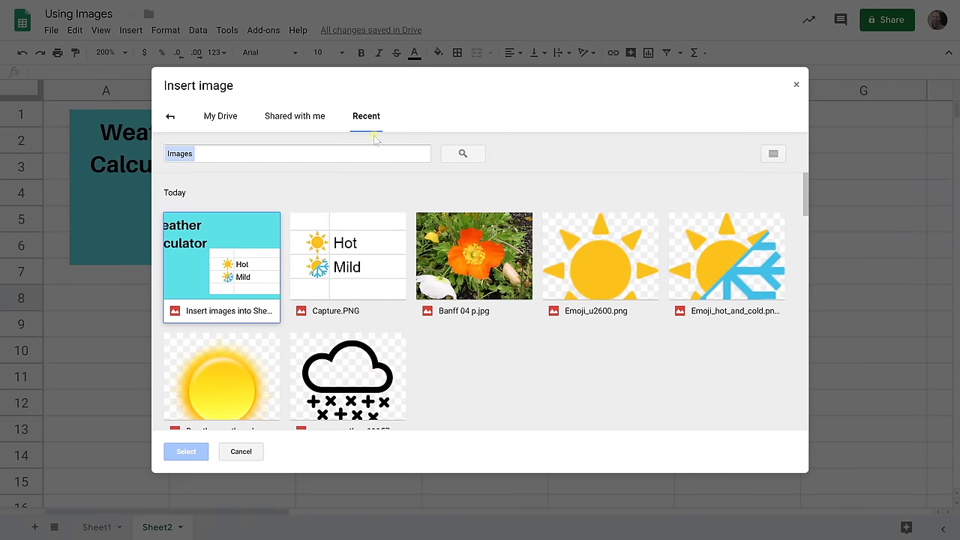
pyautogui.doubleClick(583, 257)
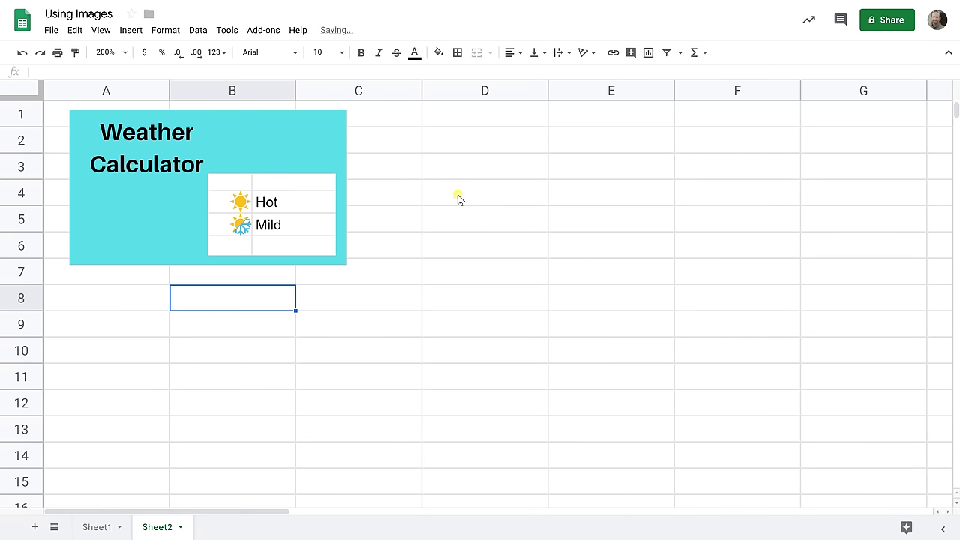
# Step: Insert the recent Google Drive image Emoji_hot_and_cold.png inside cell B9
pyautogui.press('Down')
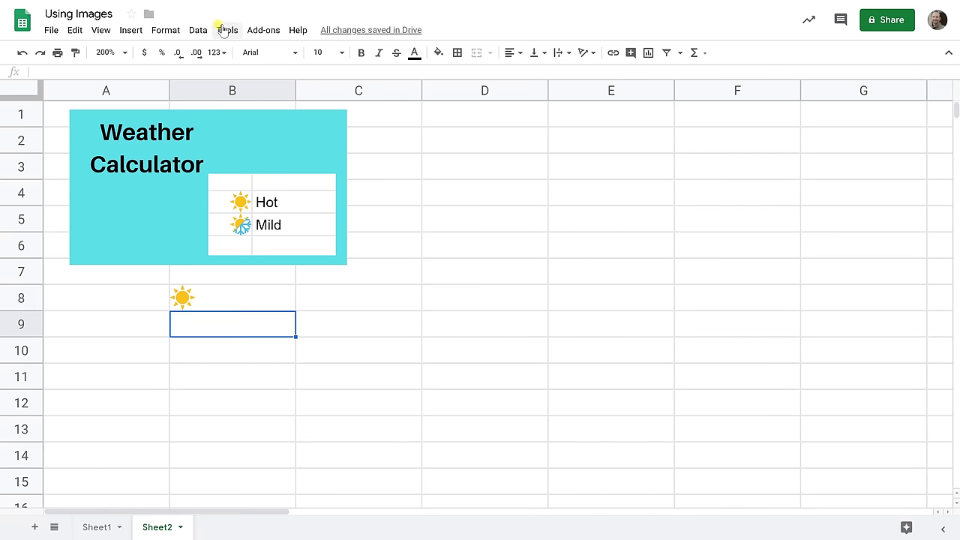
pyautogui.click(130, 30)
pyautogui.moveTo(150, 223)
pyautogui.click(289, 227)
pyautogui.click(368, 116)
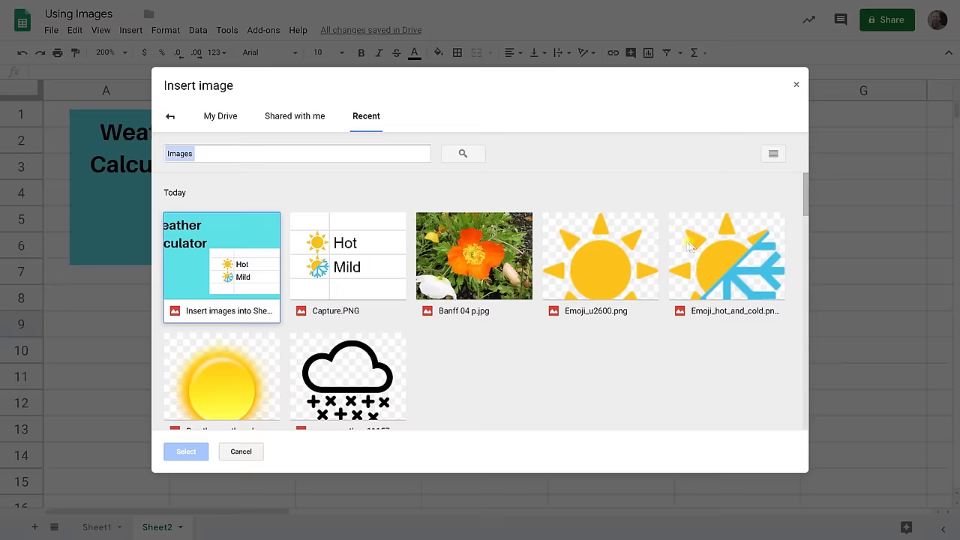
pyautogui.doubleClick(689, 242)
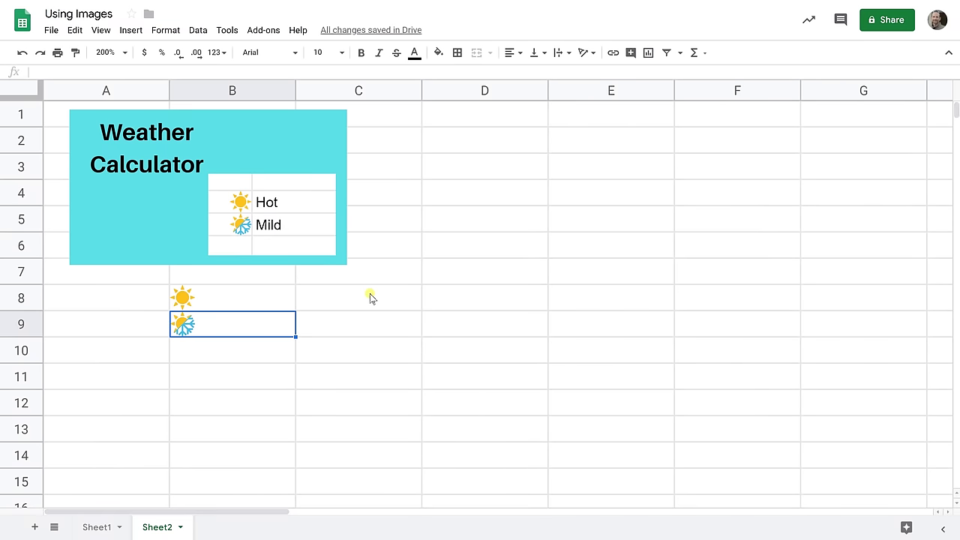
pyautogui.click(268, 303)
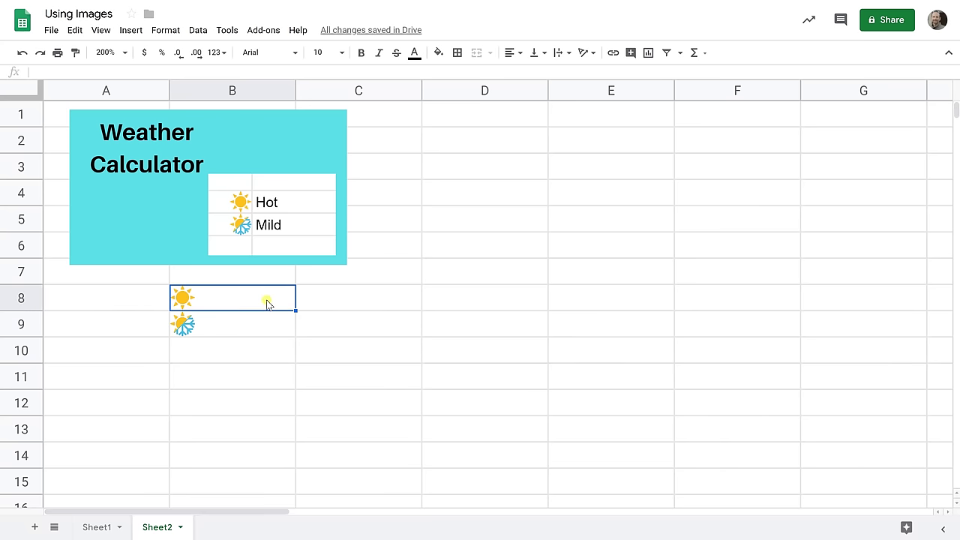
pyautogui.click(255, 326)
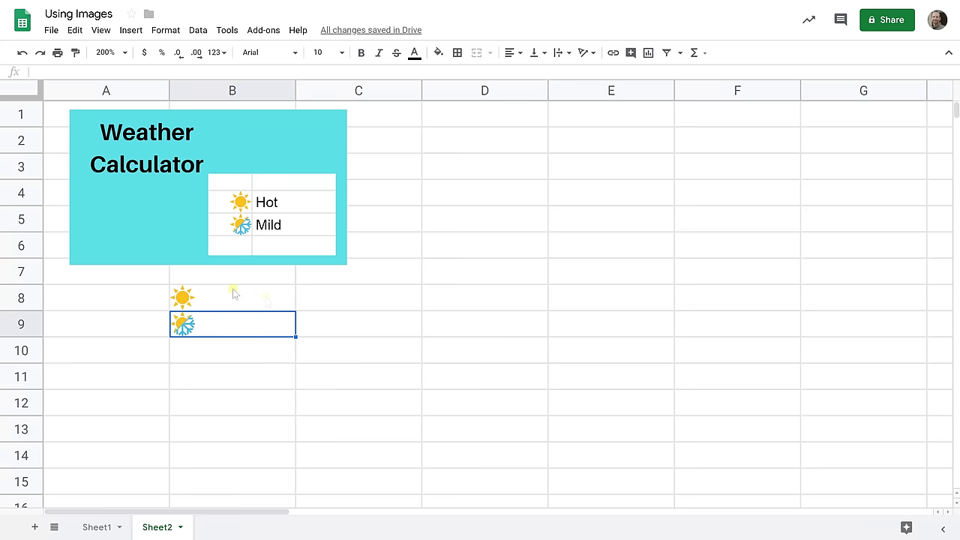
# Step: Start an IMAGE formula in cell C8 to read the function's argument help, then cancel the entry
pyautogui.click(326, 302)
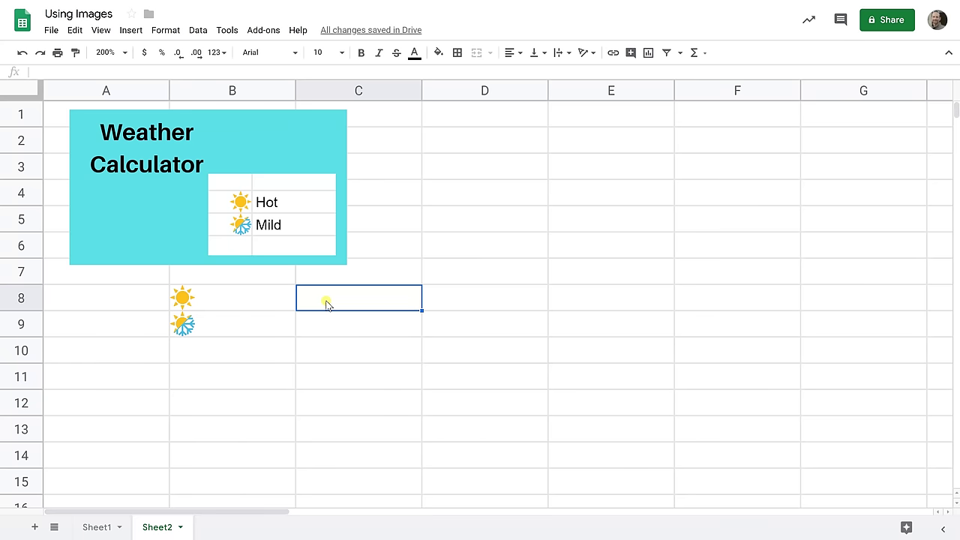
pyautogui.write('=')
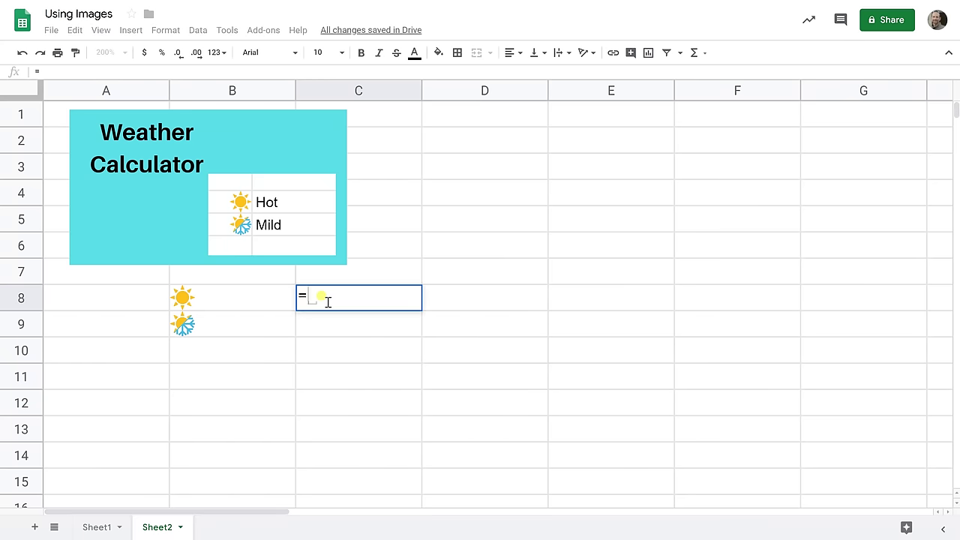
pyautogui.write('IMAGE')
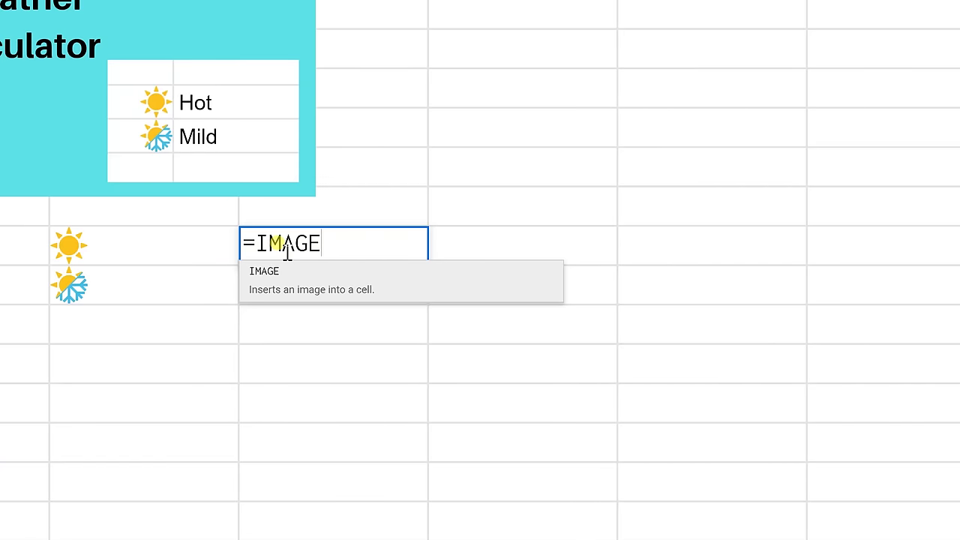
pyautogui.write('(')
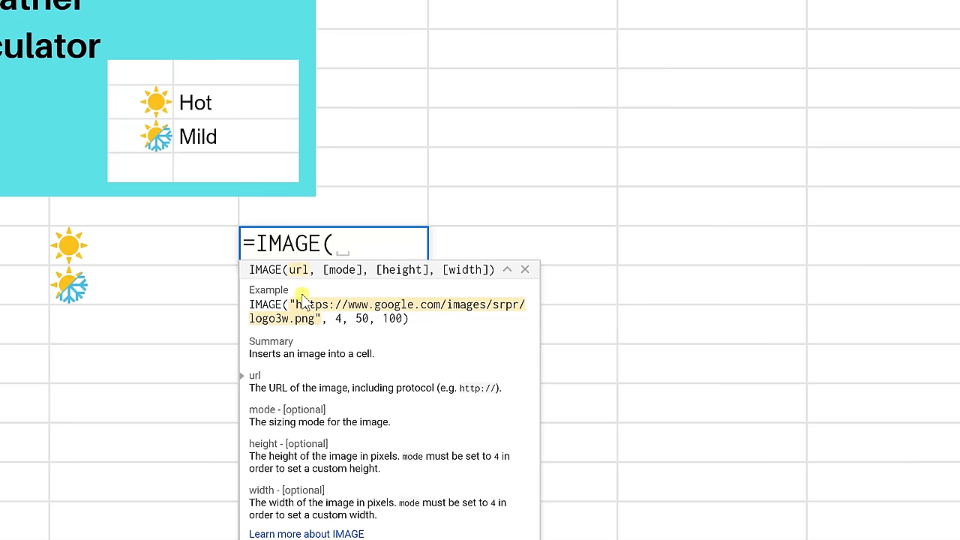
pyautogui.press('Escape')
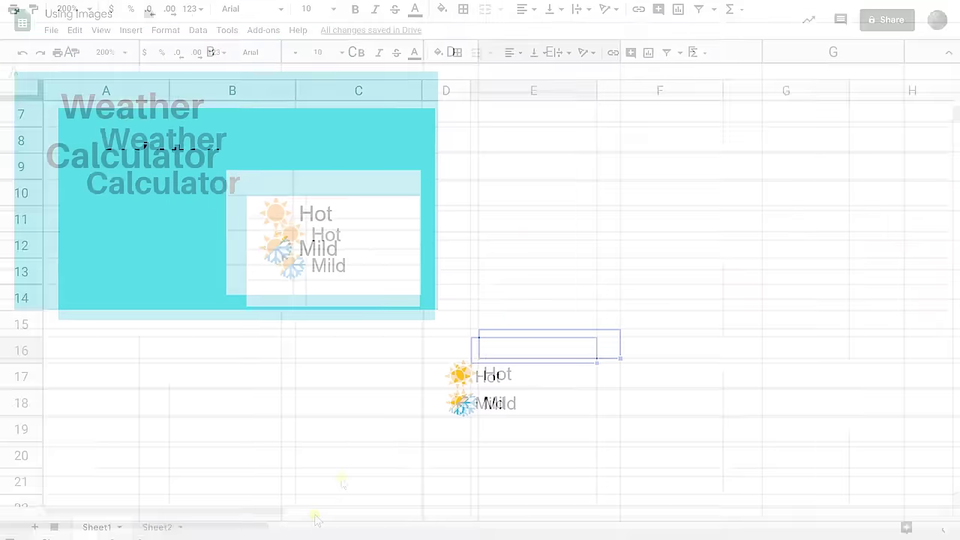
# Step: Set Monday's temperature in cell K33 to 50
pyautogui.click(511, 377)
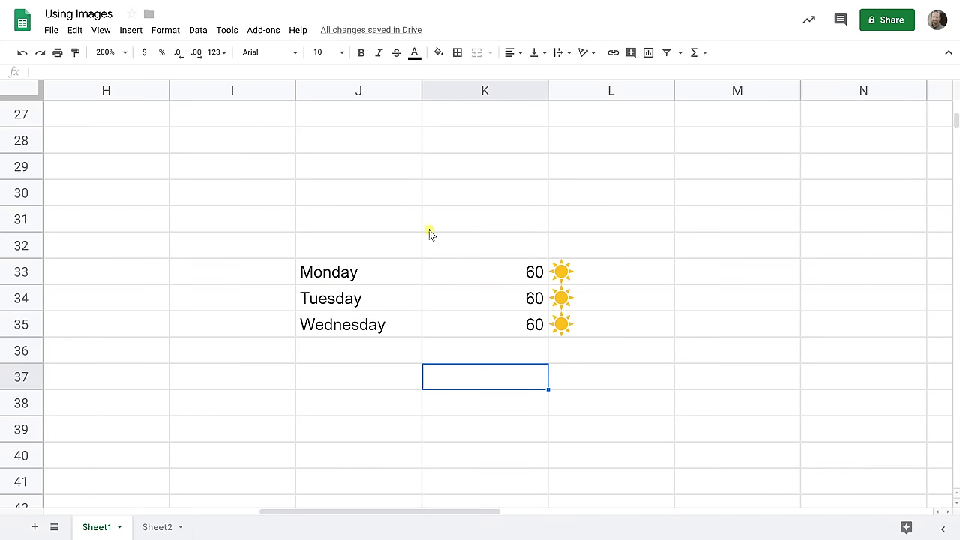
pyautogui.press('Up')
pyautogui.press('Up')
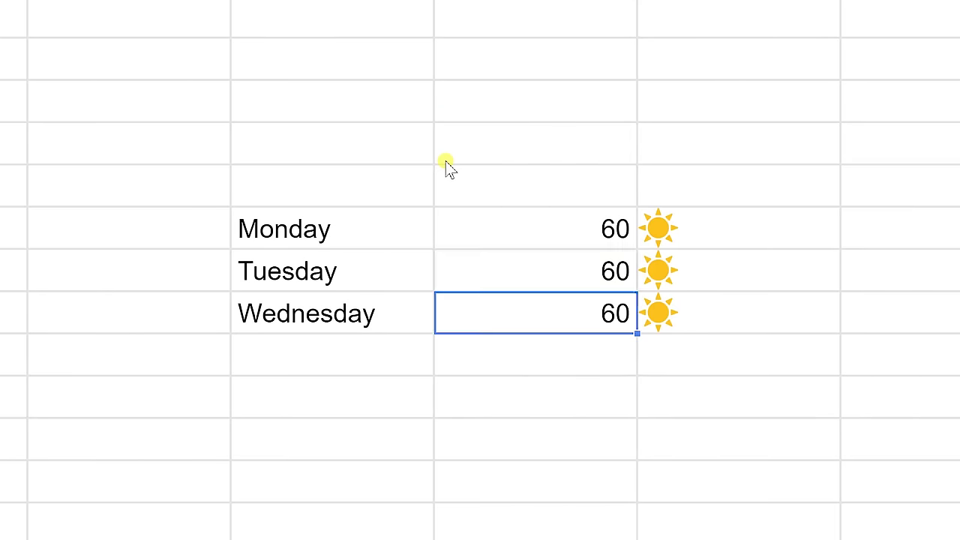
pyautogui.press('Up')
pyautogui.press('Up')
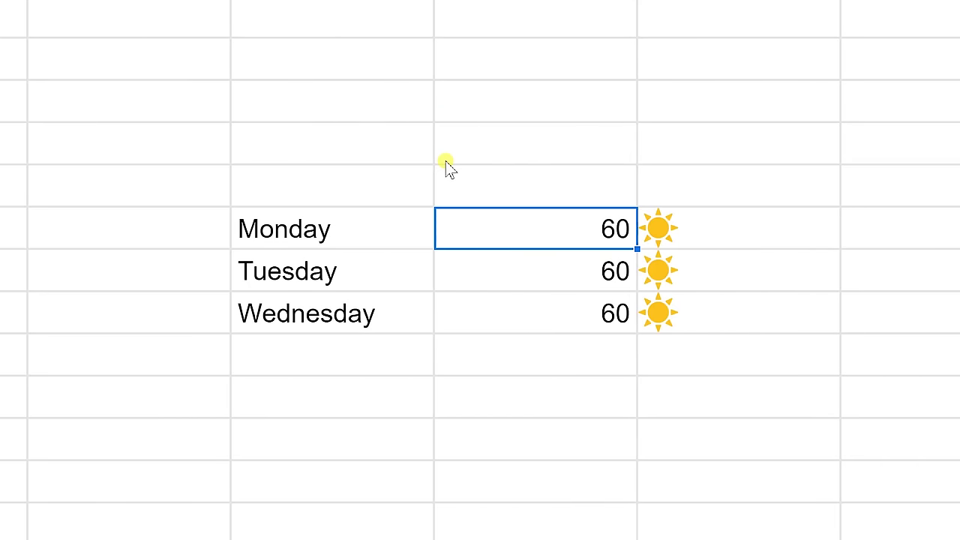
pyautogui.press('Right')
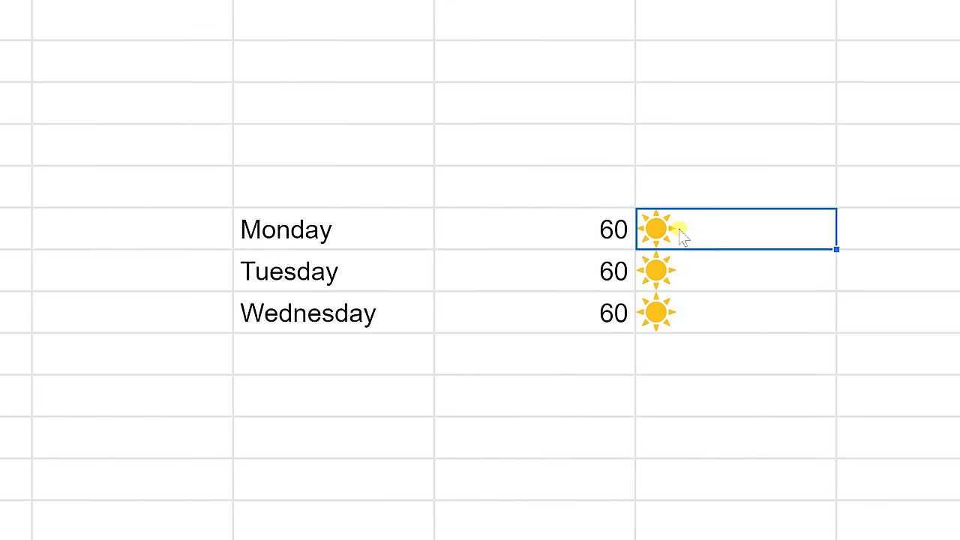
pyautogui.click(598, 229)
pyautogui.write('50')
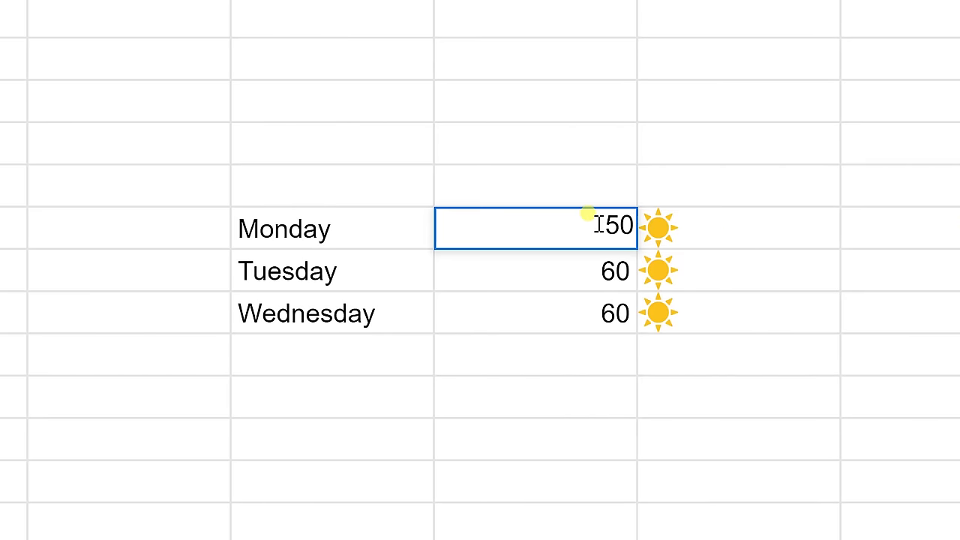
pyautogui.press('Return')
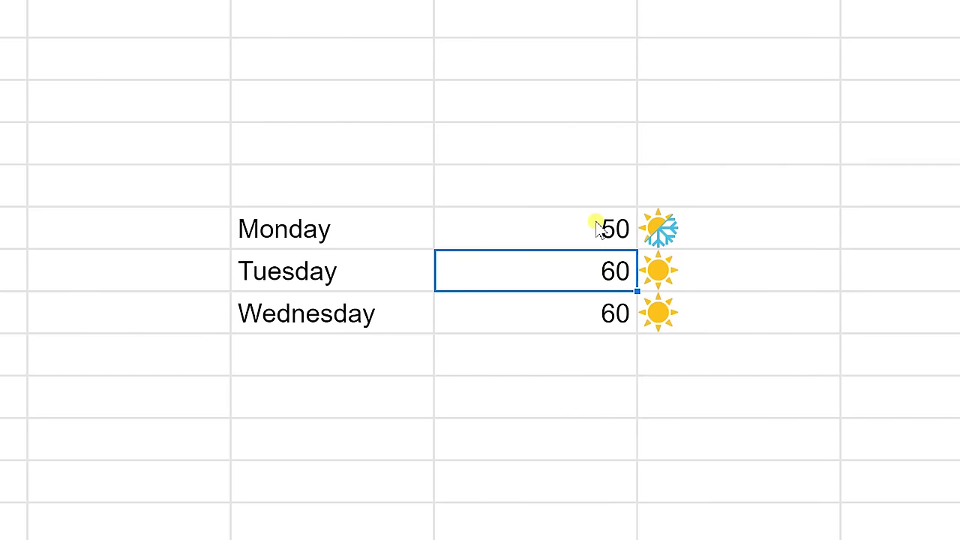
# Step: Set the temperatures in column K to 70 for Monday, 45 for Tuesday and 40 for Wednesday
pyautogui.click(598, 229)
pyautogui.press('Right')
pyautogui.click(597, 228)
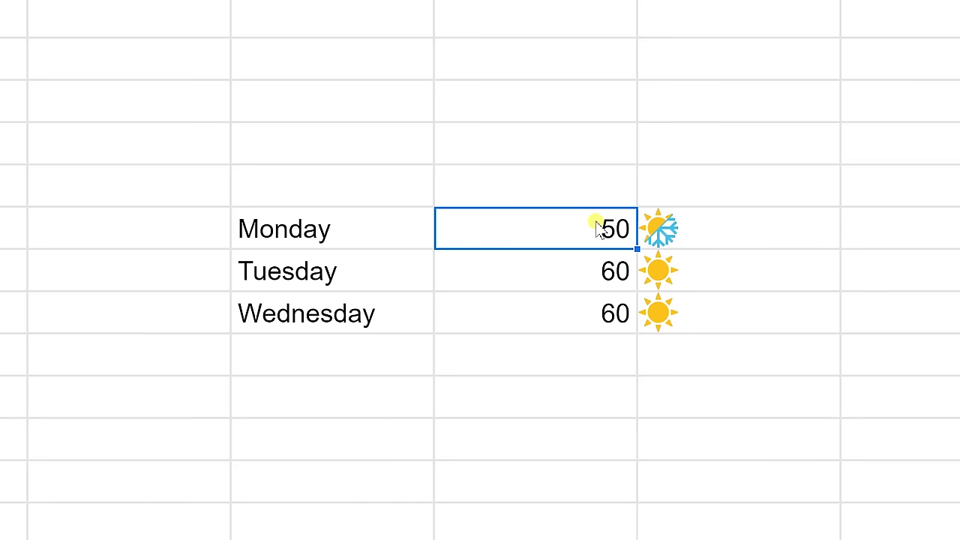
pyautogui.write('70')
pyautogui.press('Return')
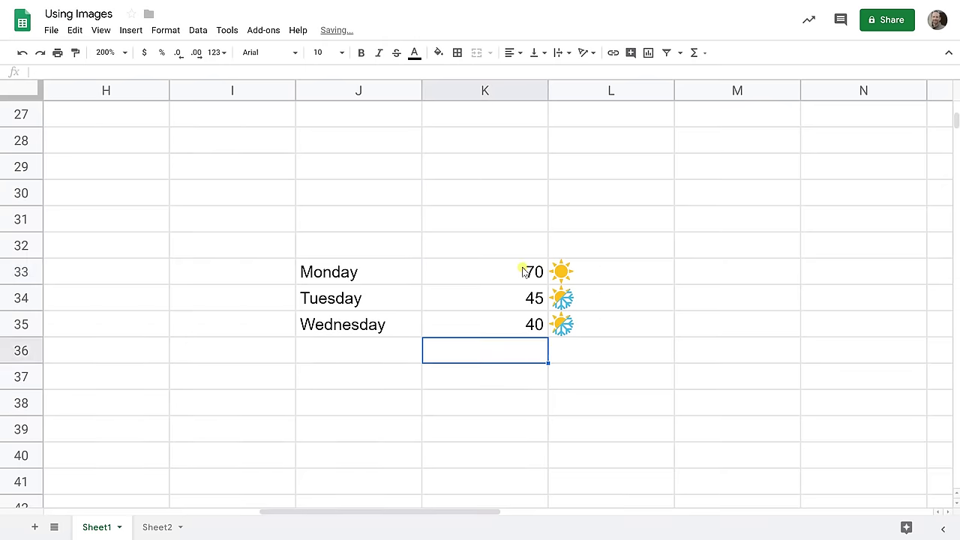
# Step: Examine the formula in cell L33 that picks Monday's weather icon, including the IF function's argument help
pyautogui.click(523, 271)
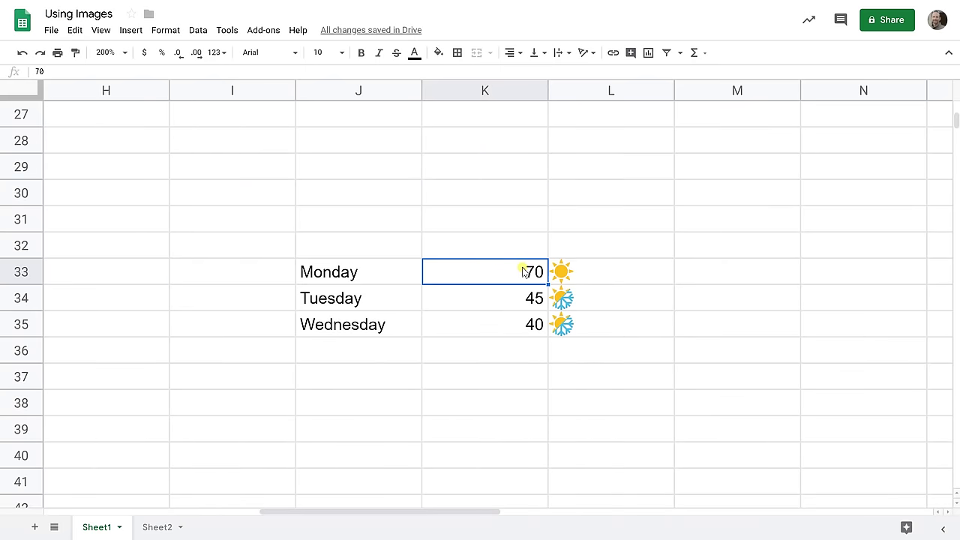
pyautogui.press('Right')
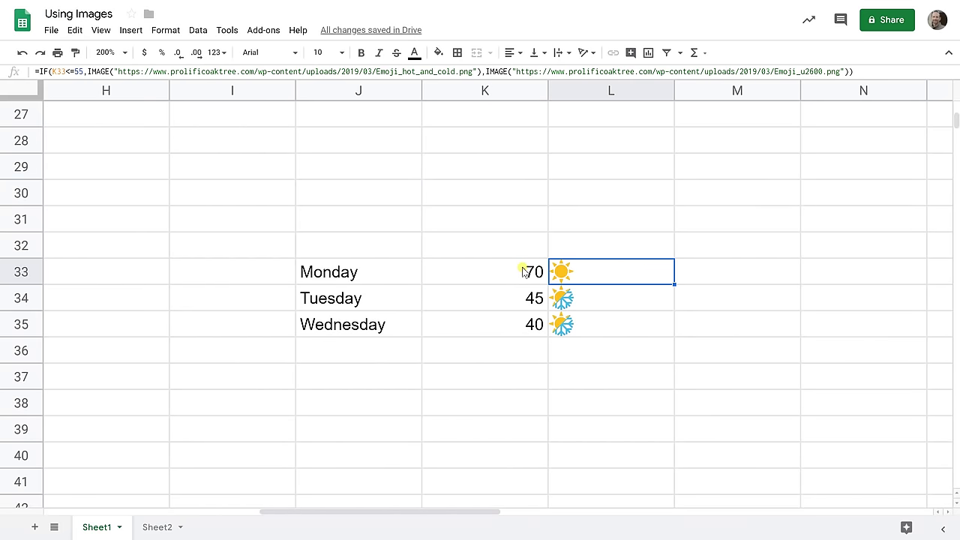
pyautogui.press('F2')
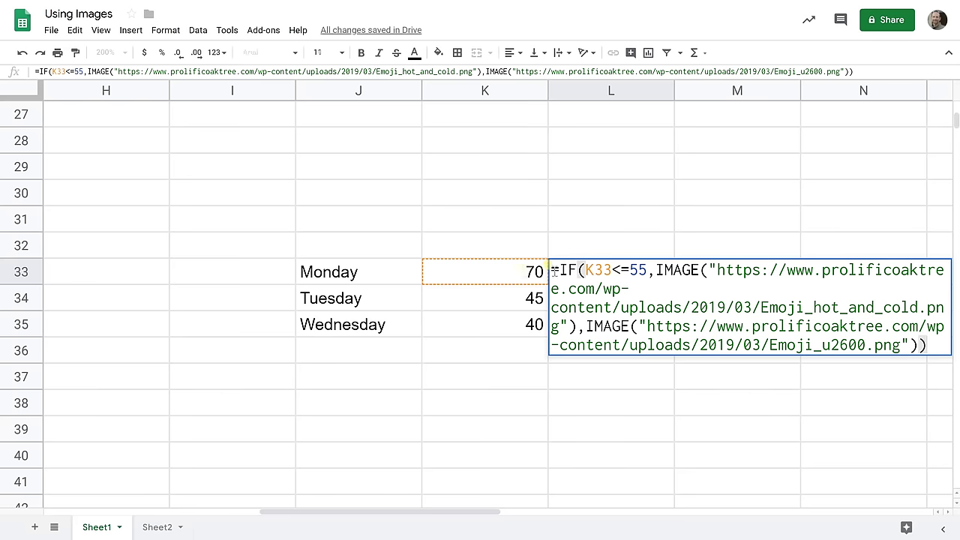
pyautogui.click(579, 270)
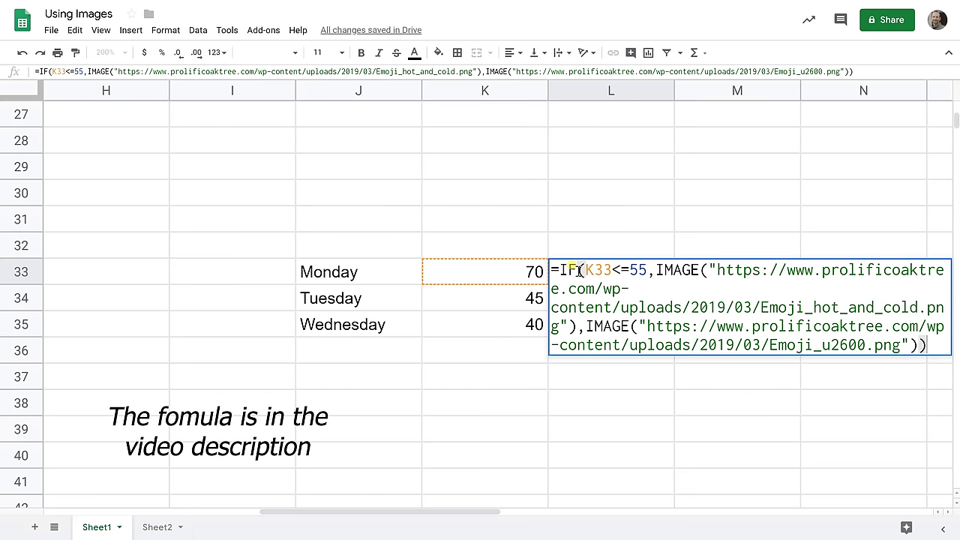
pyautogui.click(580, 270)
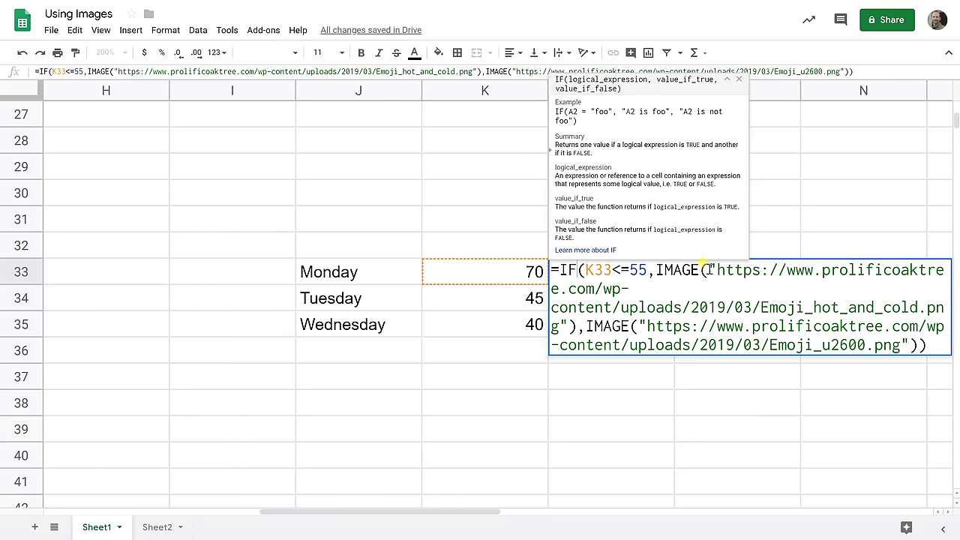
pyautogui.press('Return')
pyautogui.press('Up')
pyautogui.press('Left')
pyautogui.press('Down')
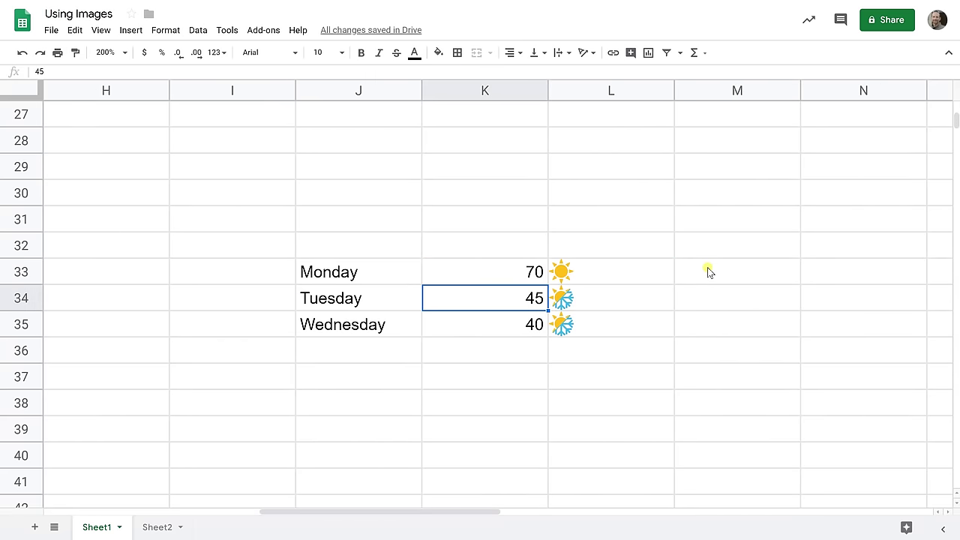
pyautogui.press('Down')
pyautogui.press('Down')
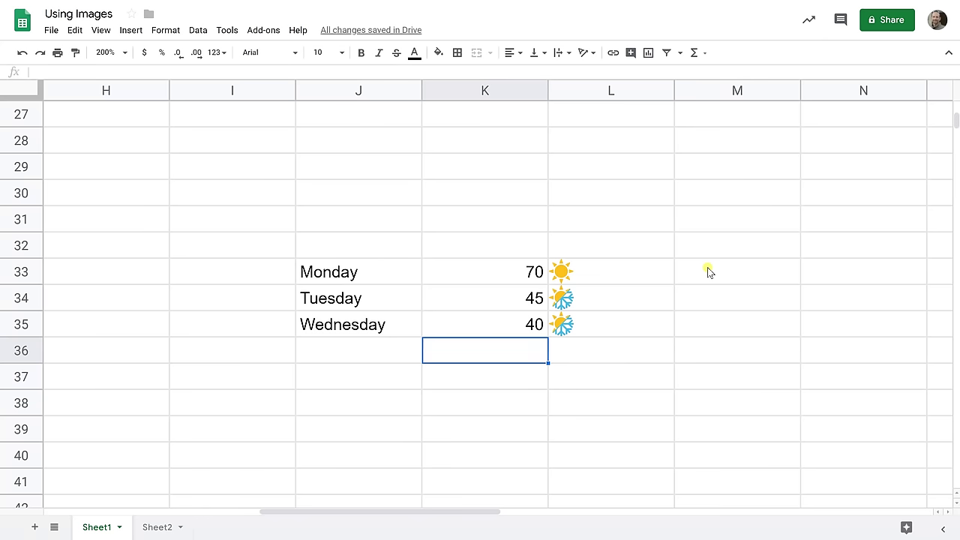
pyautogui.press('Left')
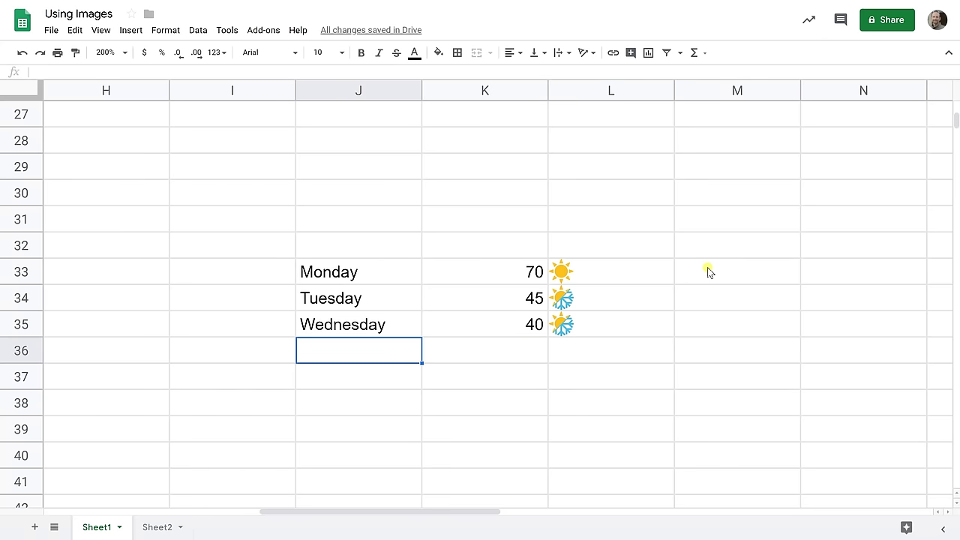
pyautogui.press('Up')
pyautogui.press('Up')
pyautogui.press('Up')
pyautogui.press('Up')
pyautogui.press('Up')
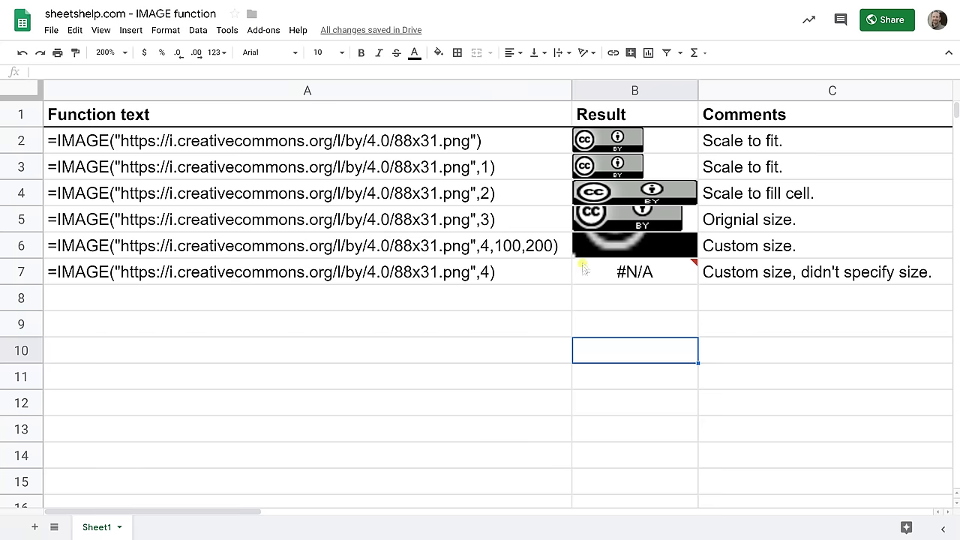
# Step: Examine the basic IMAGE formula in cell B2 and the help for its arguments
pyautogui.moveTo(581, 270)
pyautogui.click(605, 146)
pyautogui.doubleClick(605, 145)
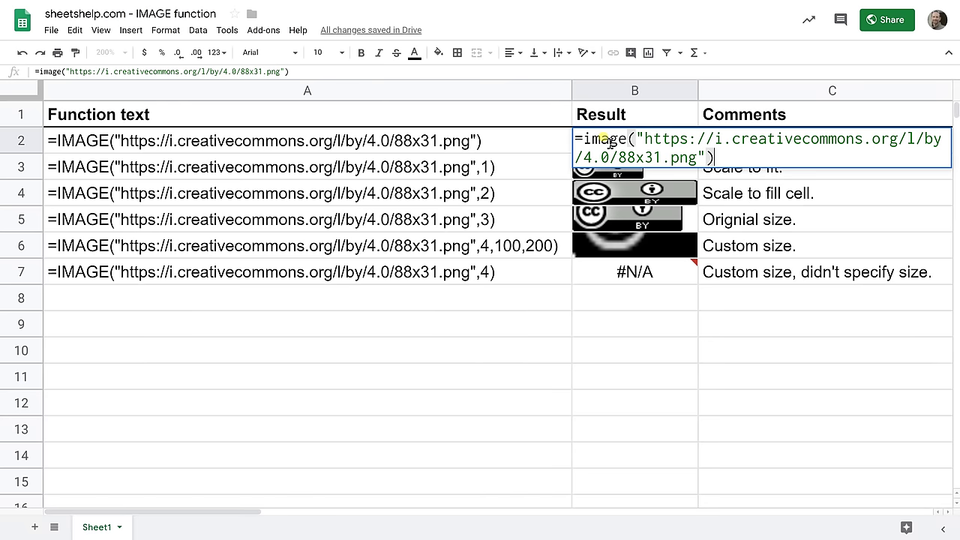
pyautogui.click(704, 156)
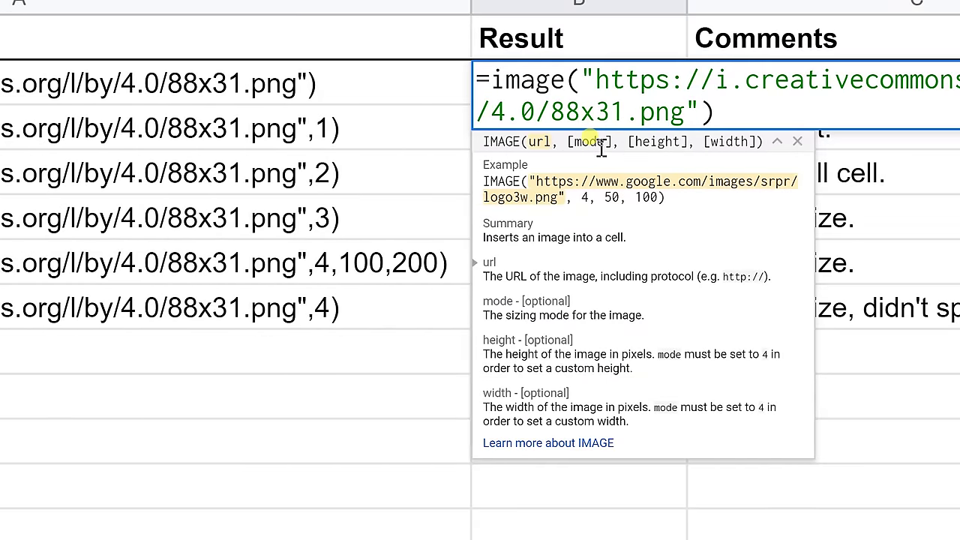
pyautogui.press('Escape')
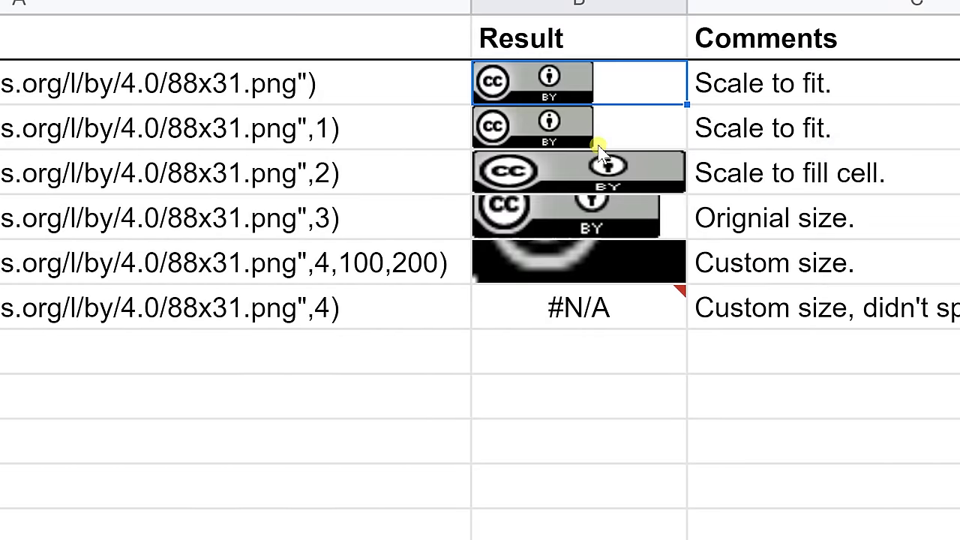
# Step: Inspect the sizing mode arguments of the IMAGE formulas in cells B3 and B4
pyautogui.click(600, 146)
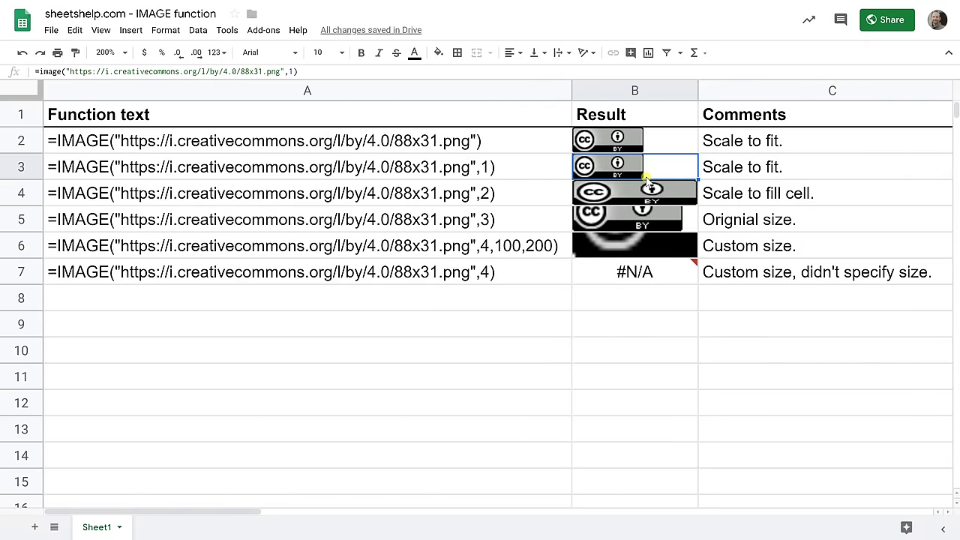
pyautogui.press('Down')
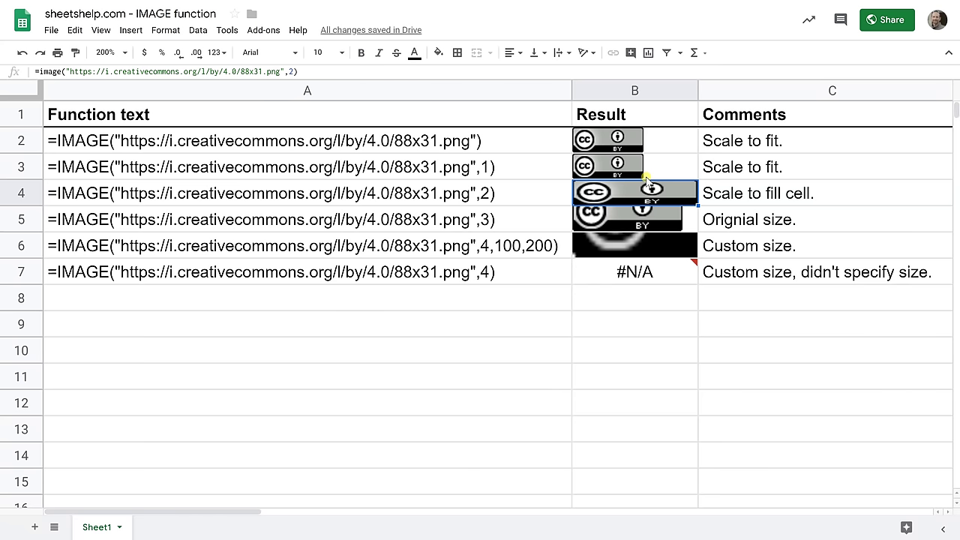
pyautogui.doubleClick(646, 181)
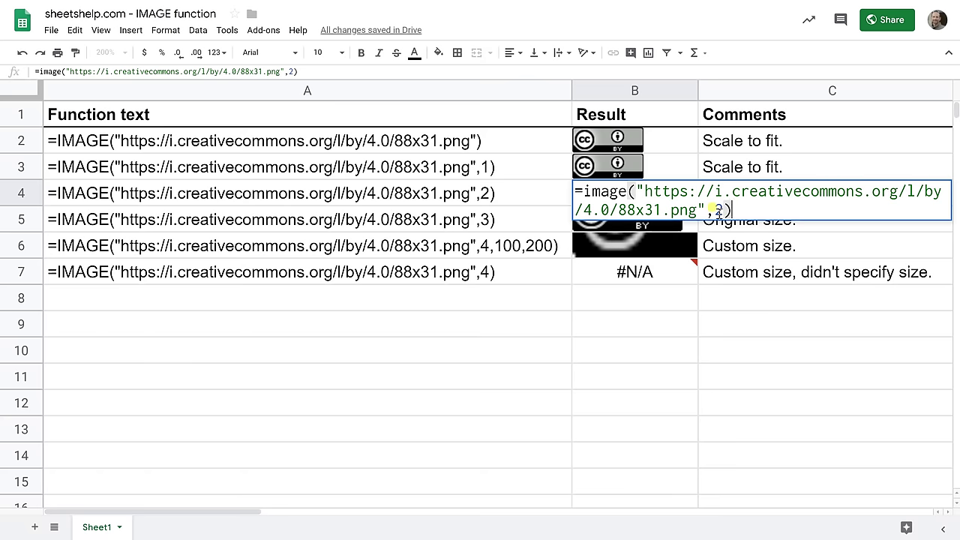
pyautogui.press('Return')
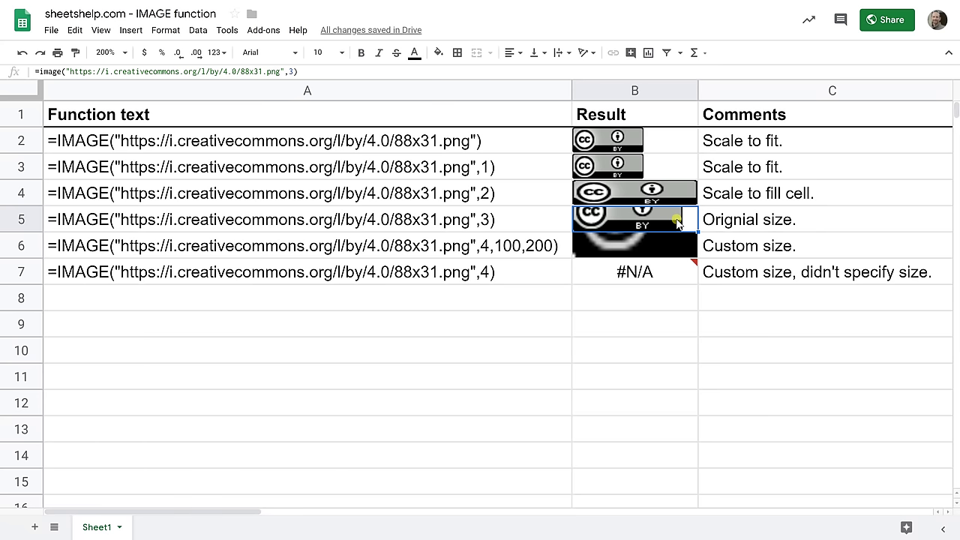
# Step: Inspect the mode, height and width arguments of the custom-size IMAGE formula in cell B6
pyautogui.click(671, 245)
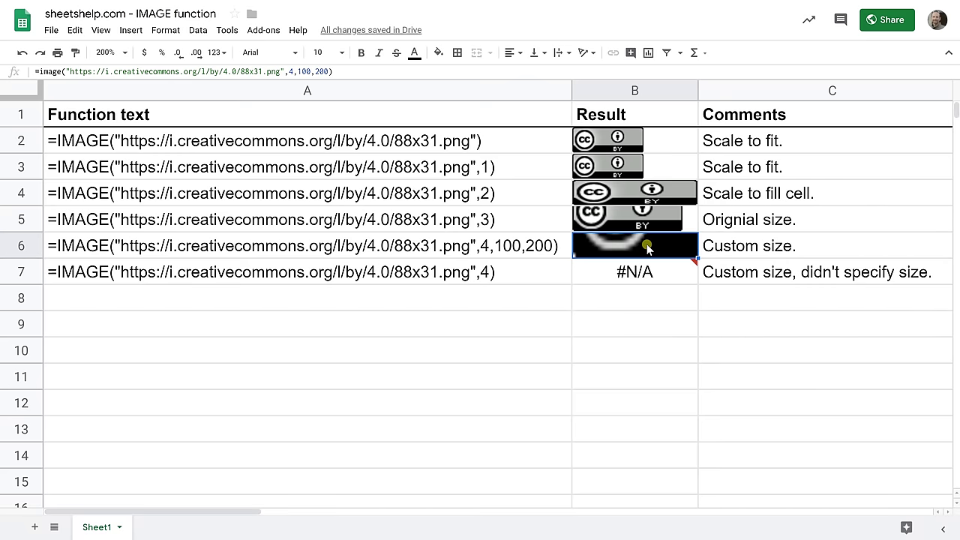
pyautogui.doubleClick(647, 246)
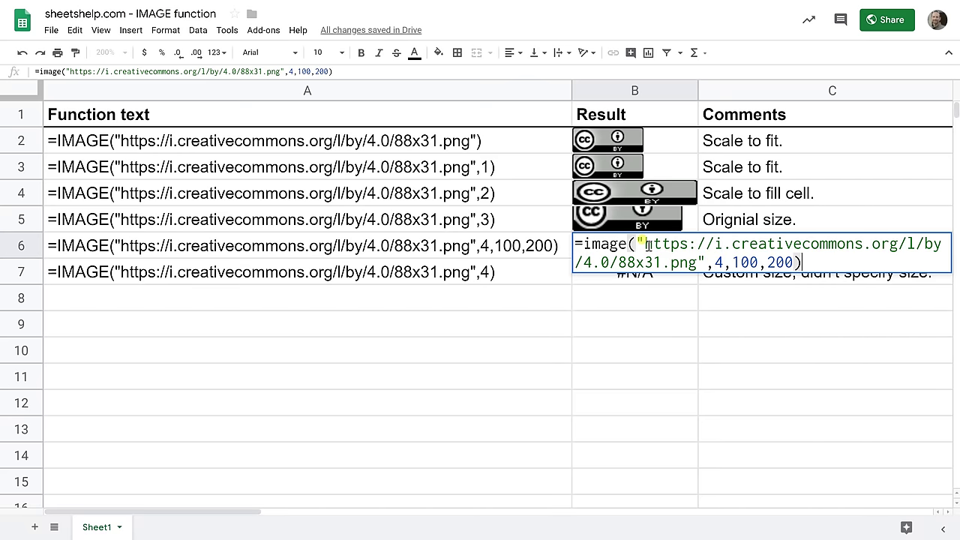
pyautogui.click(711, 262)
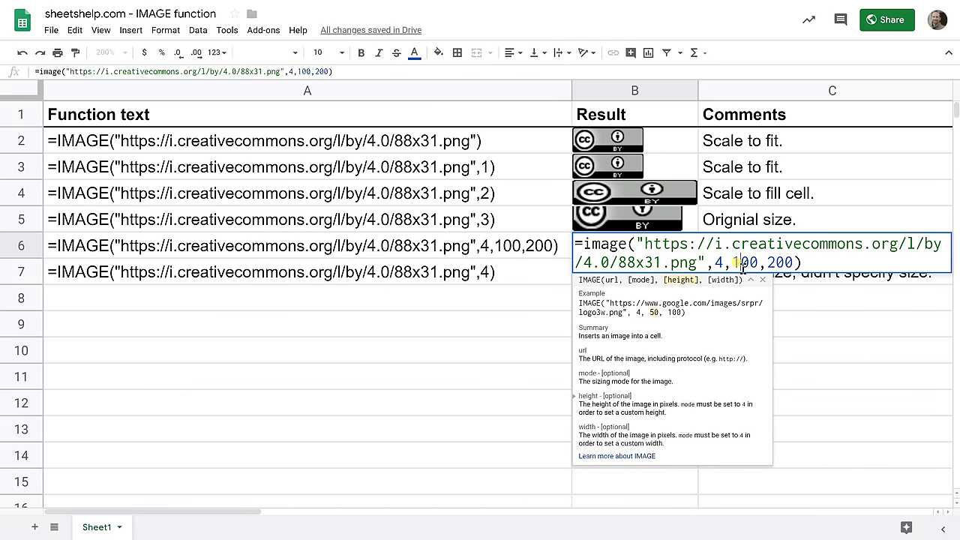
pyautogui.click(785, 262)
pyautogui.press('Return')
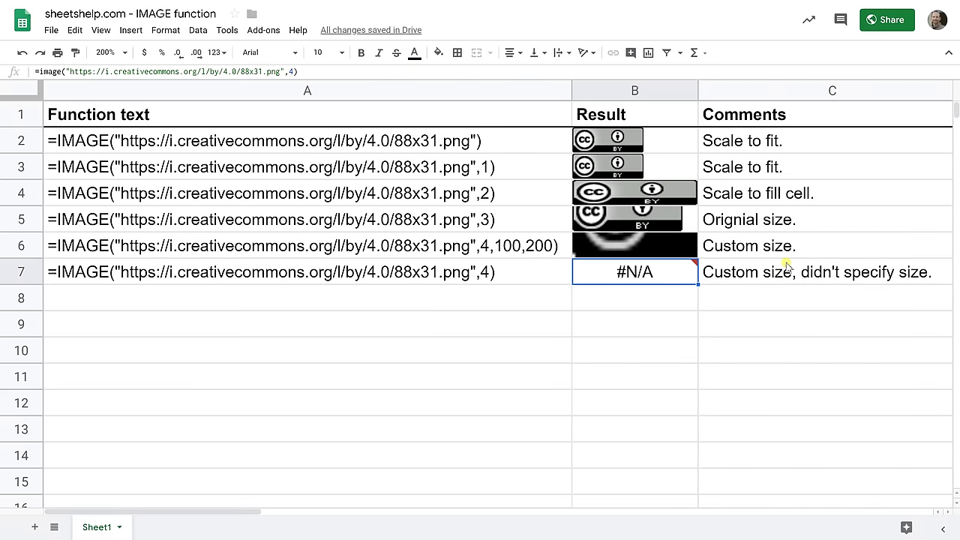